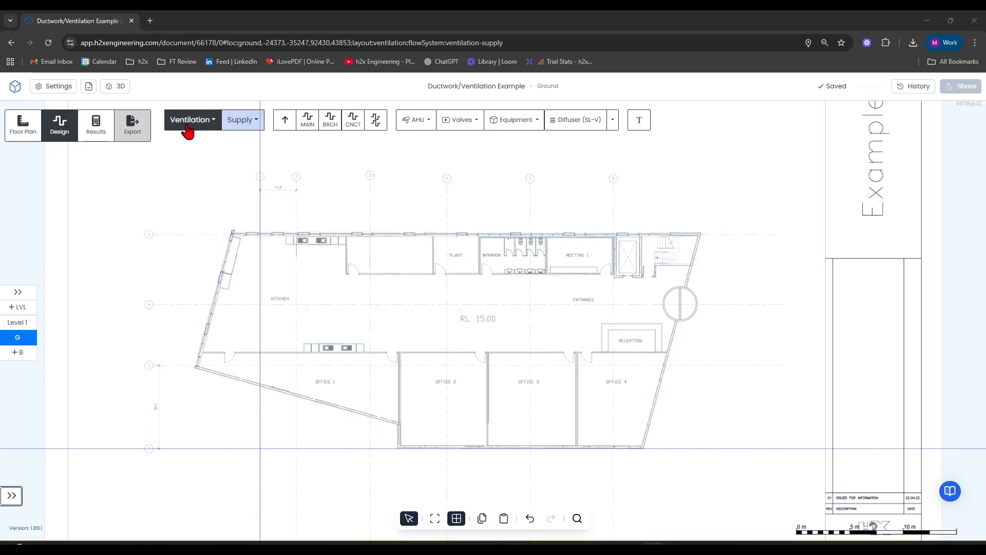
# - Review the available ventilation systems, air handling units, valves, equipment and diffuser types
pyautogui.click(187, 127)
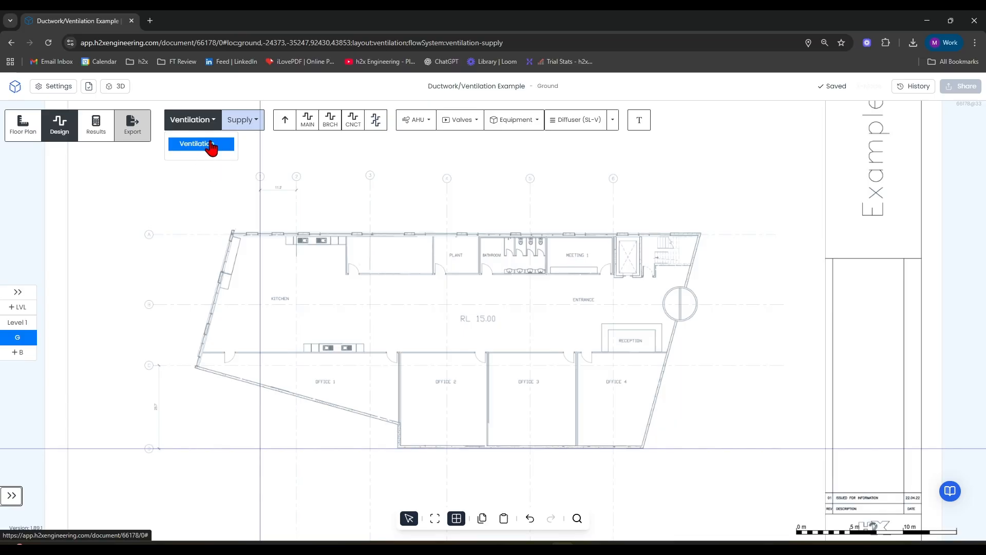
pyautogui.click(254, 126)
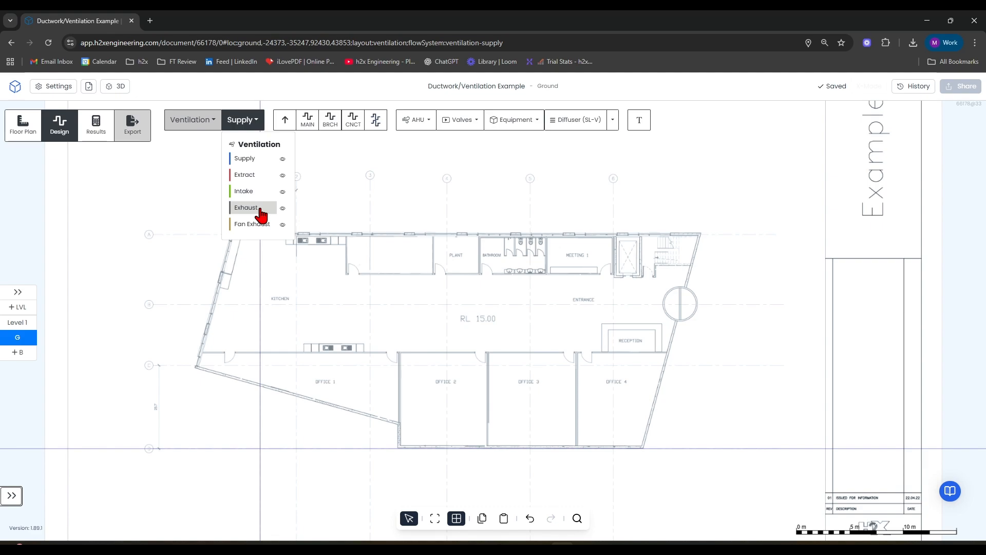
pyautogui.click(258, 169)
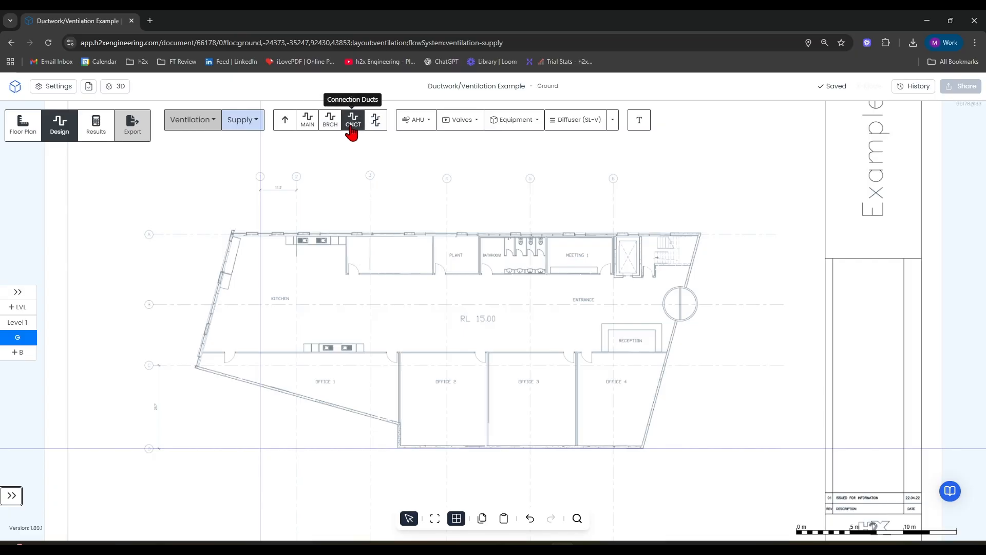
pyautogui.click(422, 131)
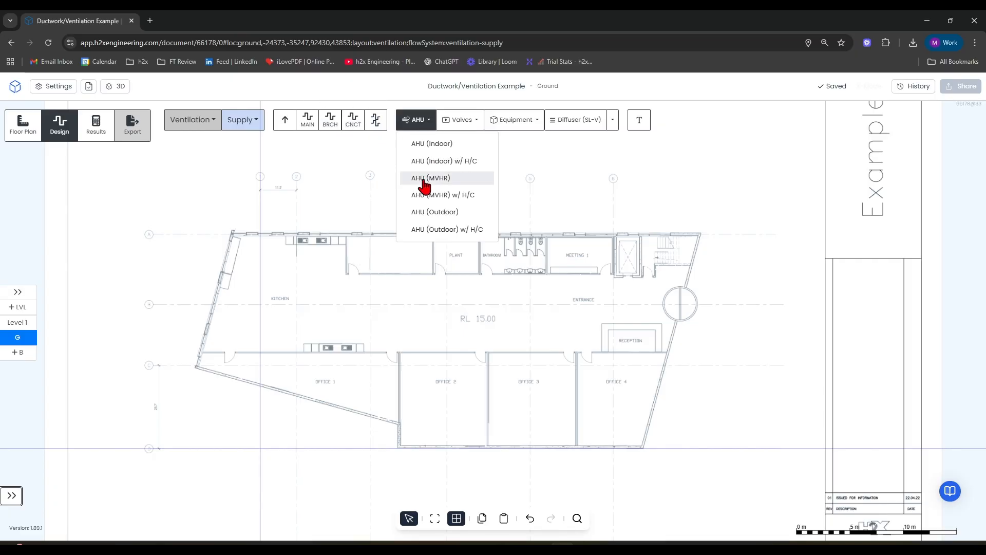
pyautogui.click(455, 124)
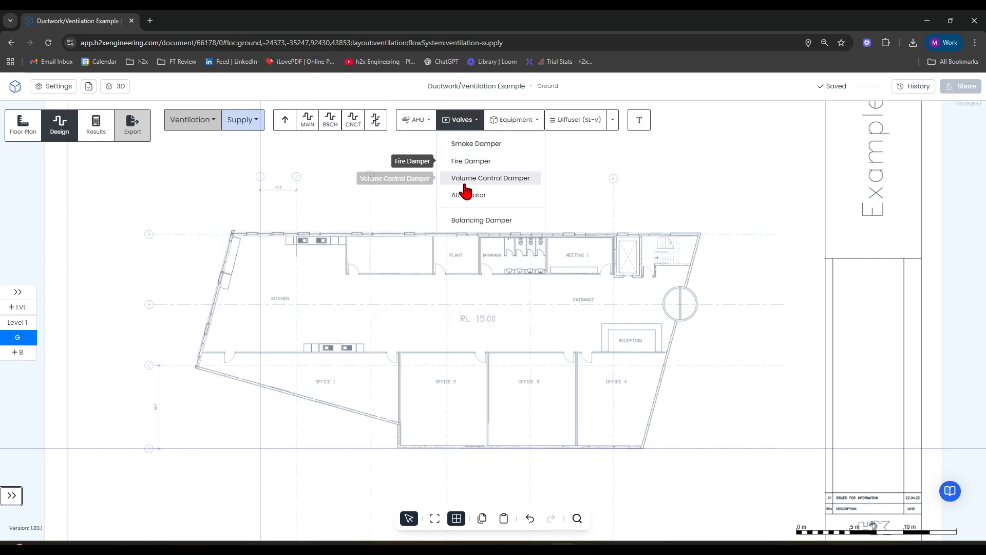
pyautogui.click(507, 123)
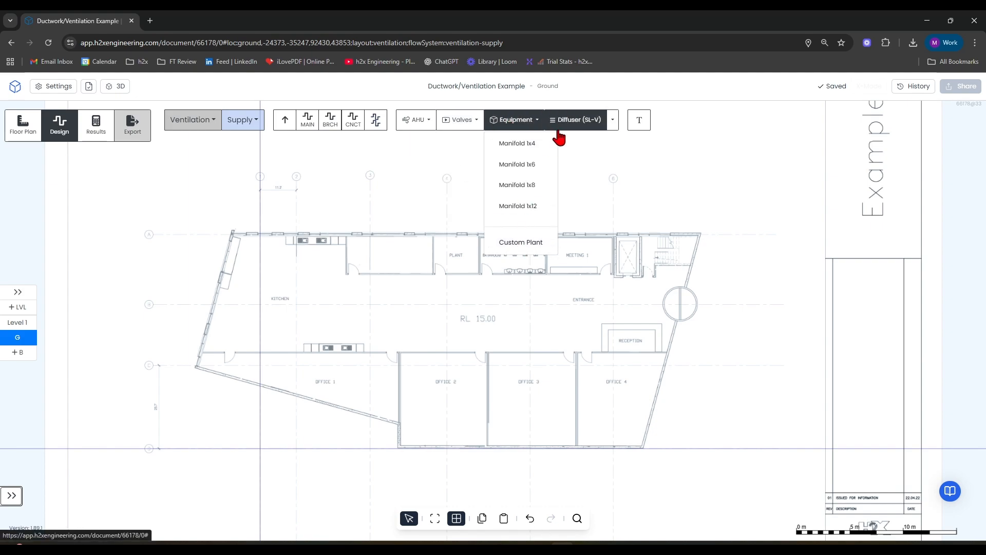
pyautogui.click(613, 123)
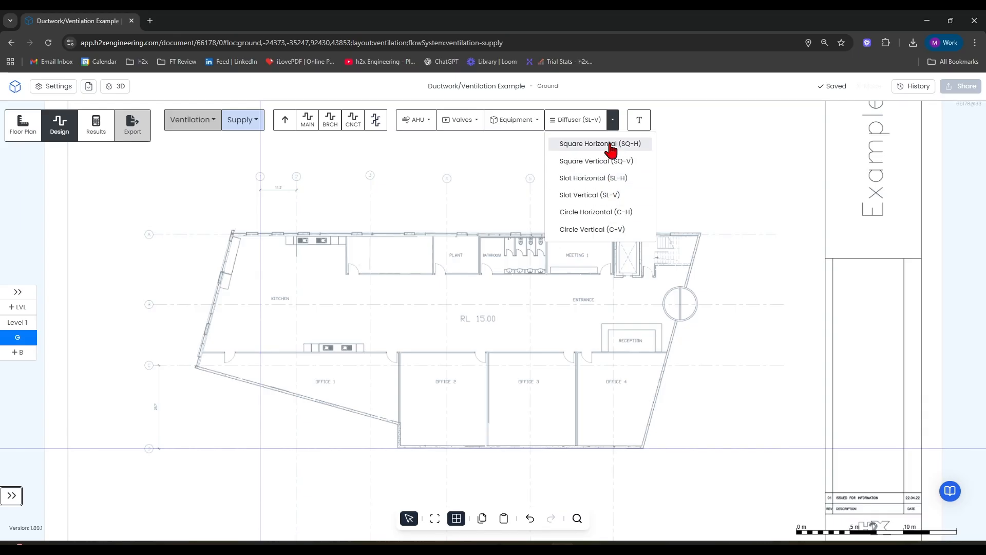
pyautogui.click(775, 172)
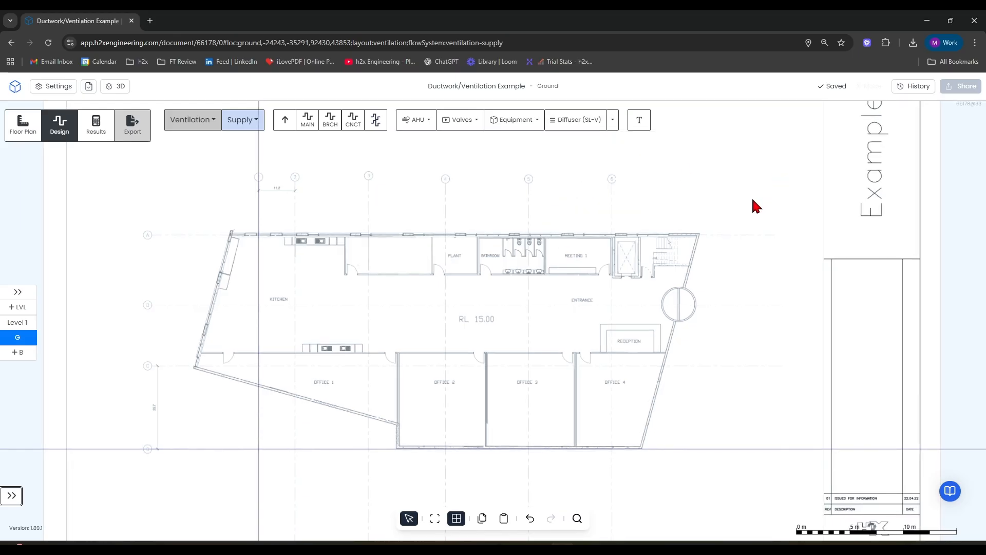
# - Draw a horizontal supply main duct about 1.6 m long at 2.4 m height in the plant room
pyautogui.moveTo(755, 205); pyautogui.dragTo(726, 189)
pyautogui.scroll(5, 441, 195)
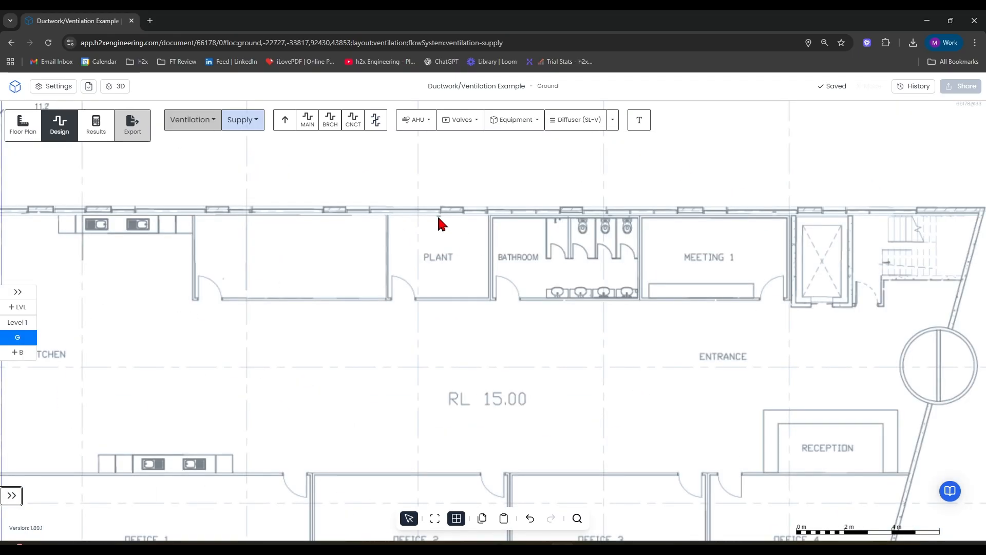
pyautogui.scroll(5, 440, 224)
pyautogui.click(310, 123)
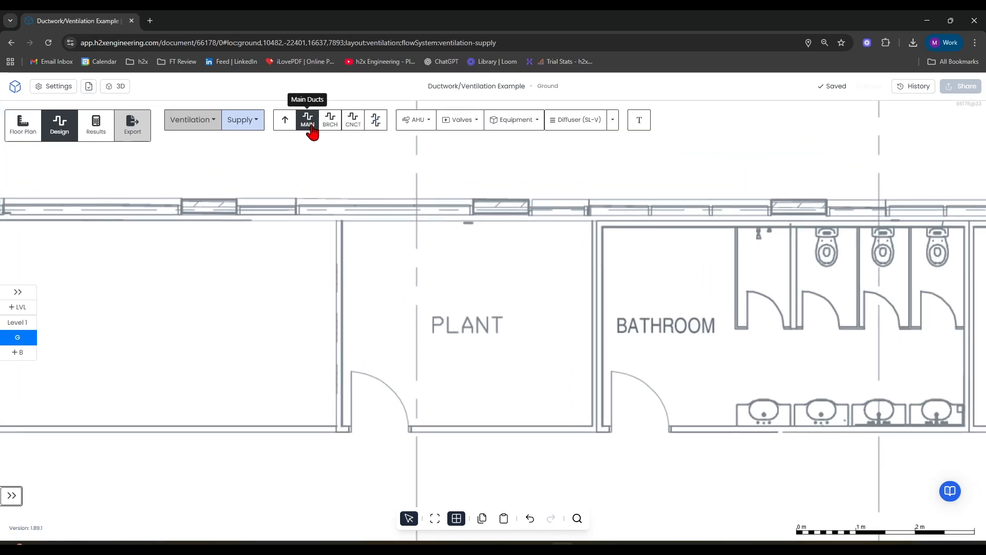
pyautogui.click(308, 128)
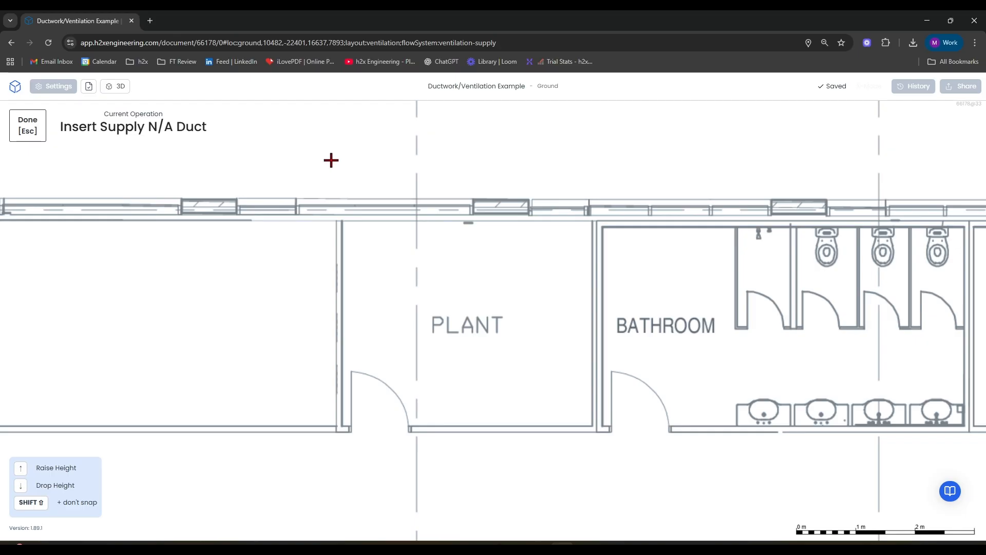
pyautogui.click(479, 267)
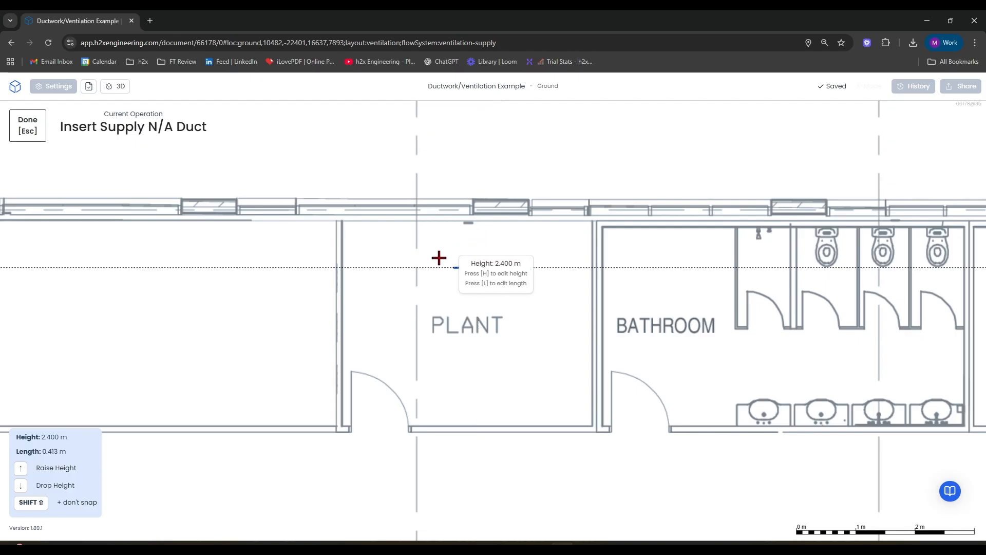
pyautogui.scroll(2, 384, 270)
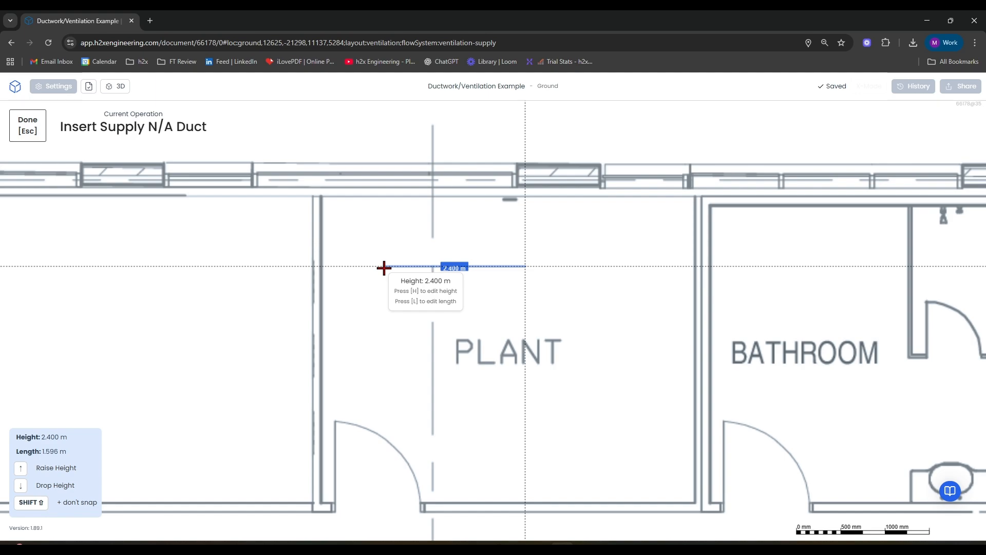
pyautogui.press('h')
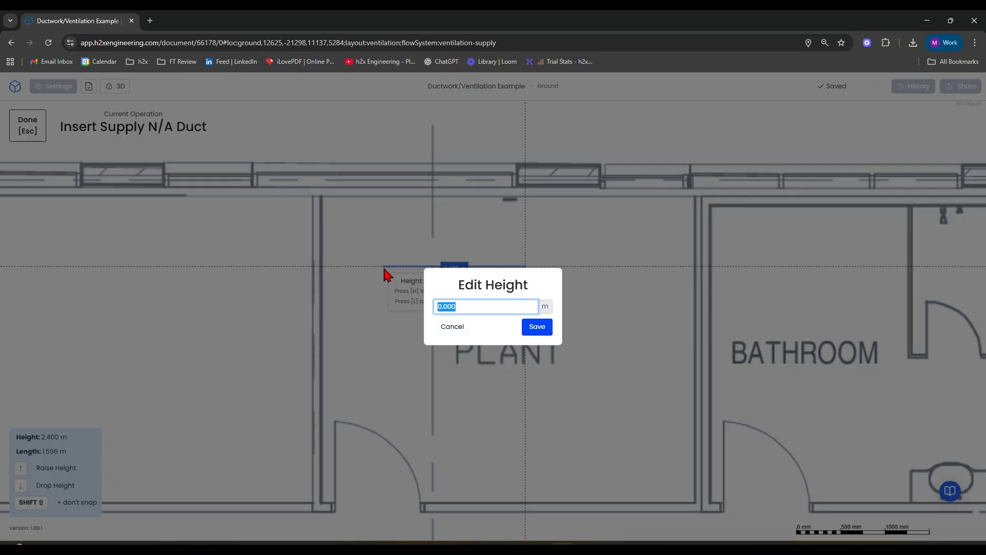
pyautogui.click(455, 327)
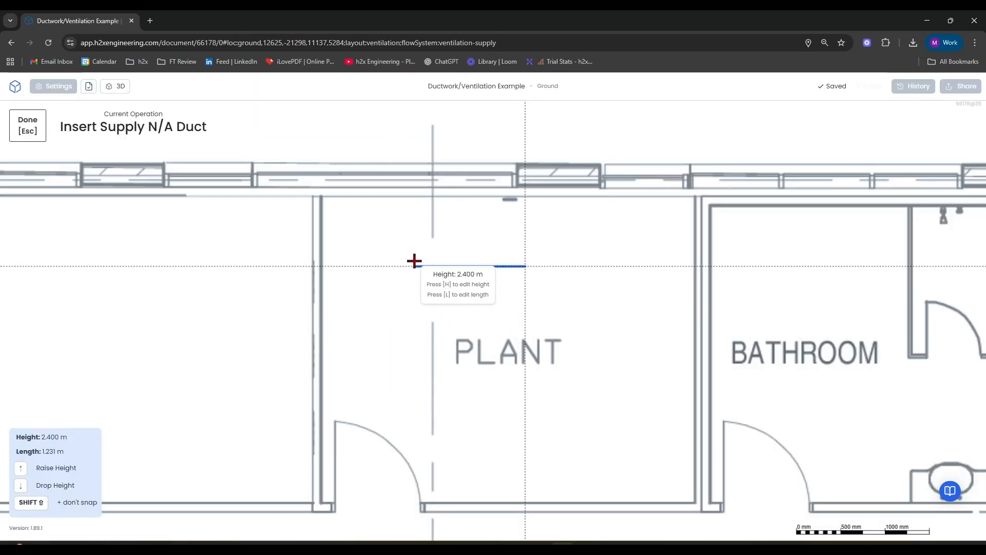
pyautogui.click(385, 276)
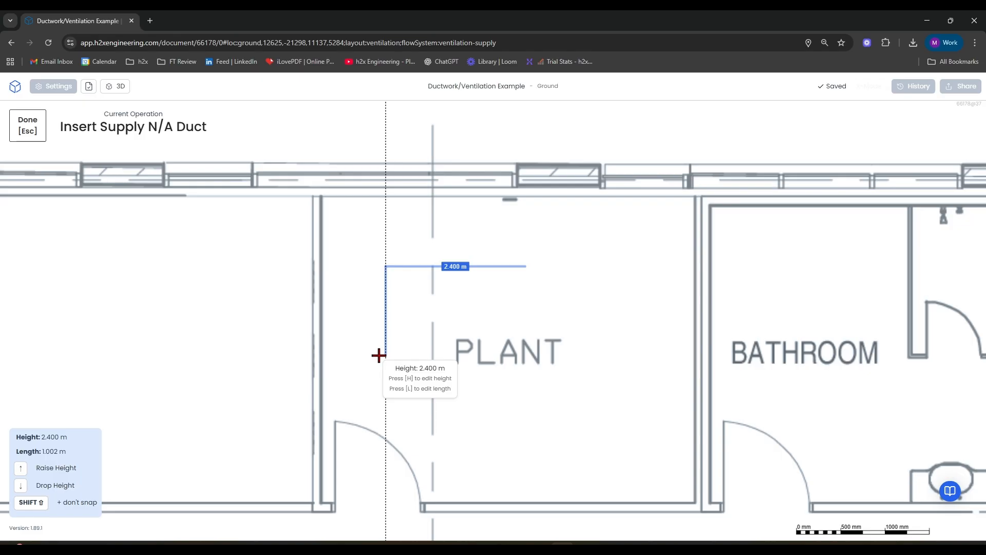
# - Raise the duct height to 3 m and continue the main duct perpendicularly past the plant room door into the open area
pyautogui.write('h')
pyautogui.write('3')
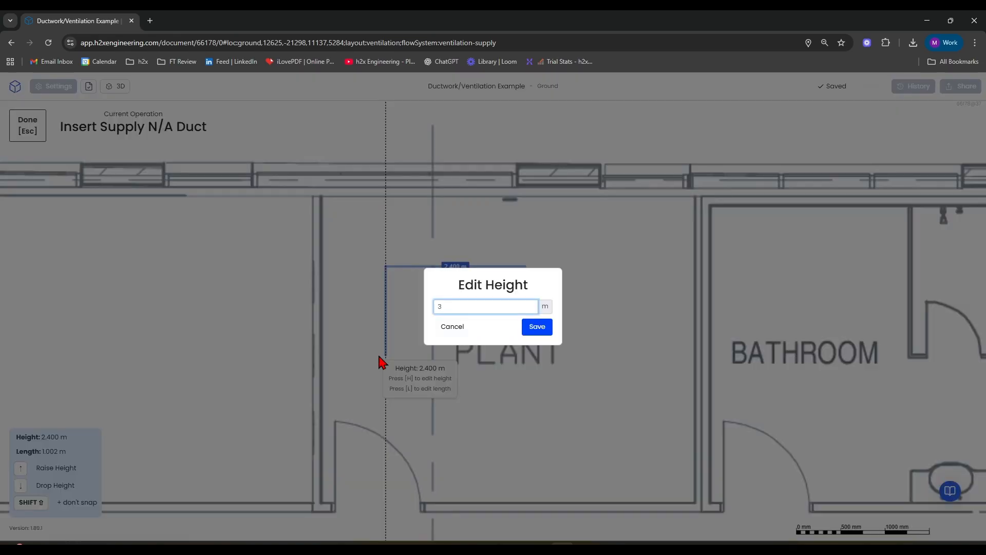
pyautogui.press('Return')
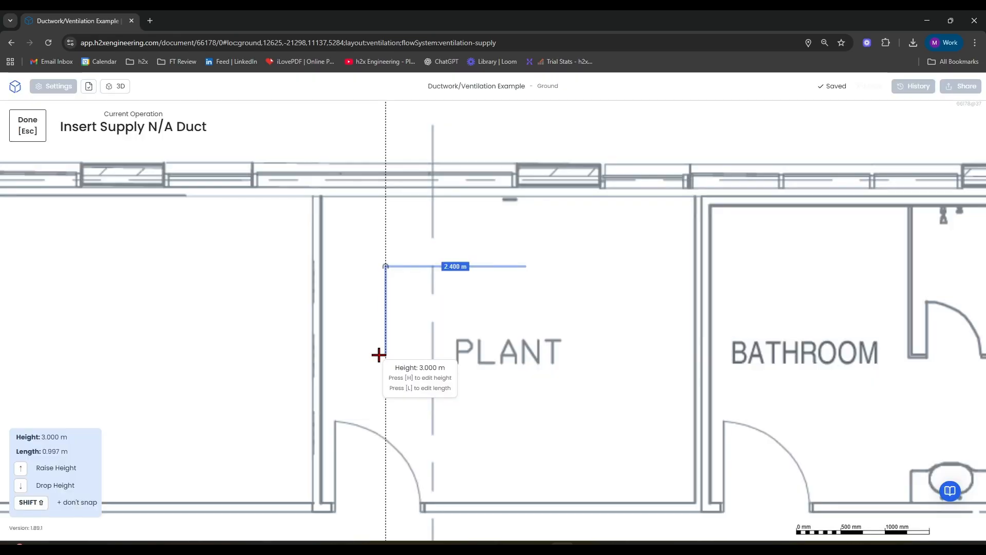
pyautogui.scroll(2, 405, 268)
pyautogui.scroll(5, 359, 310)
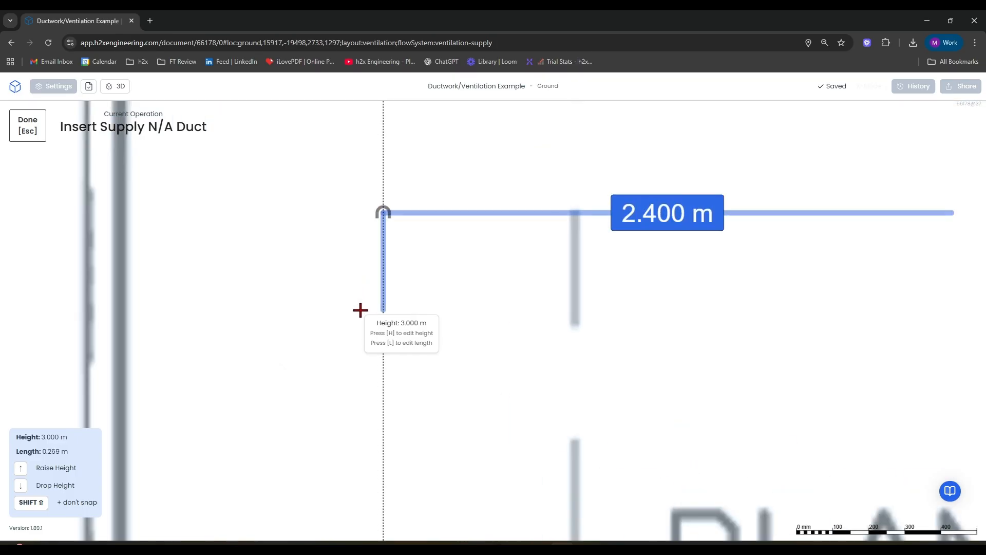
pyautogui.scroll(-6, 360, 310)
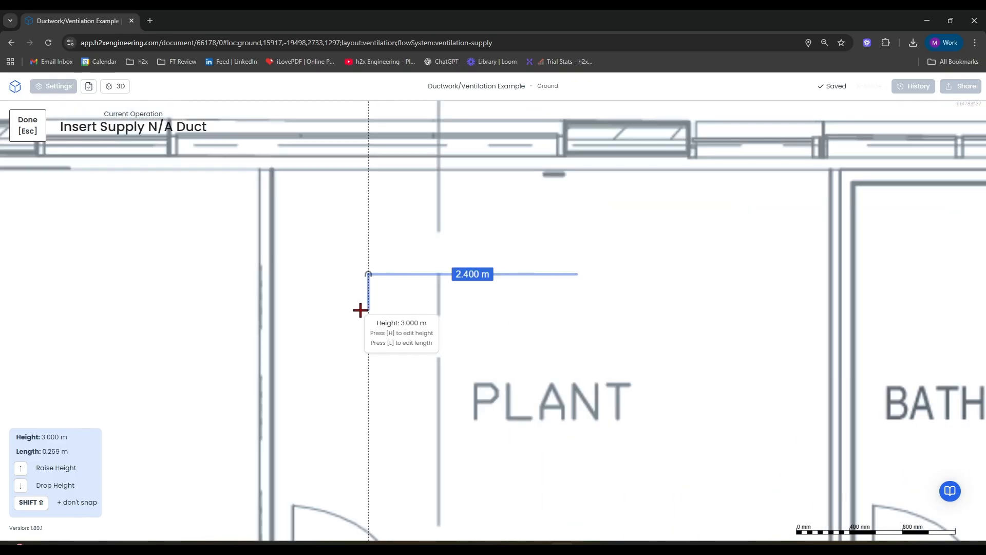
pyautogui.scroll(-3, 376, 354)
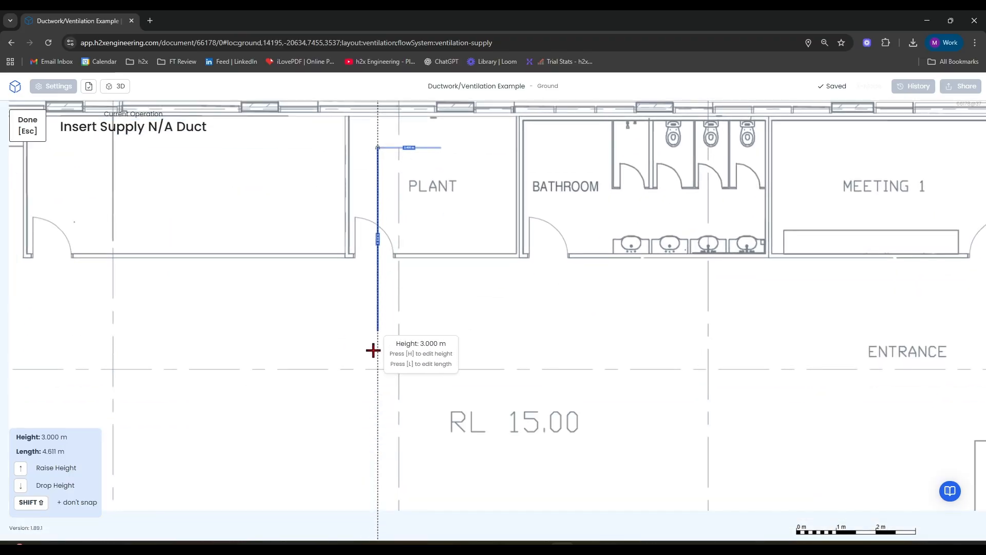
pyautogui.click(377, 397)
pyautogui.press('Escape')
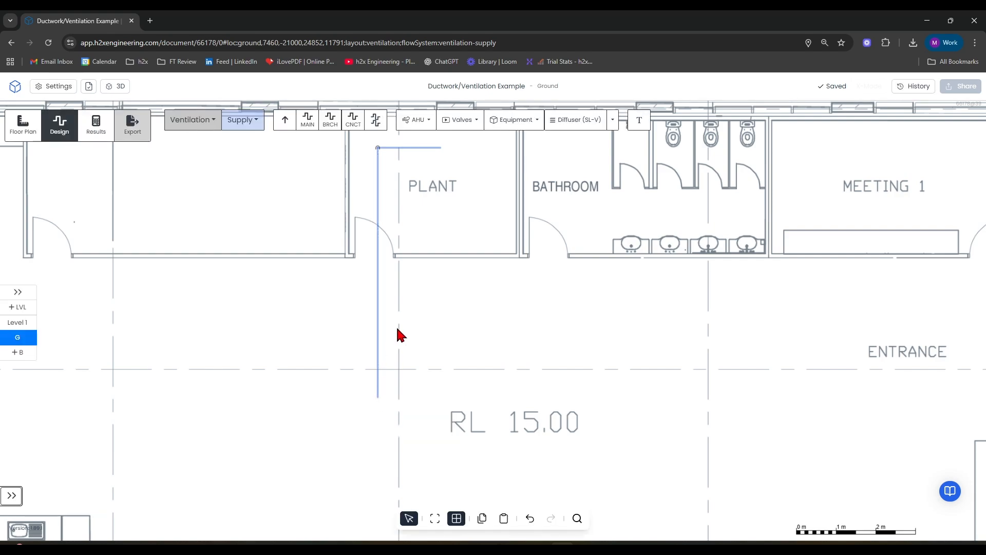
# - Try a supply branch duct at 3 m height running towards the kitchen from the long main duct, and remove the trial ducts
pyautogui.scroll(1, 438, 341)
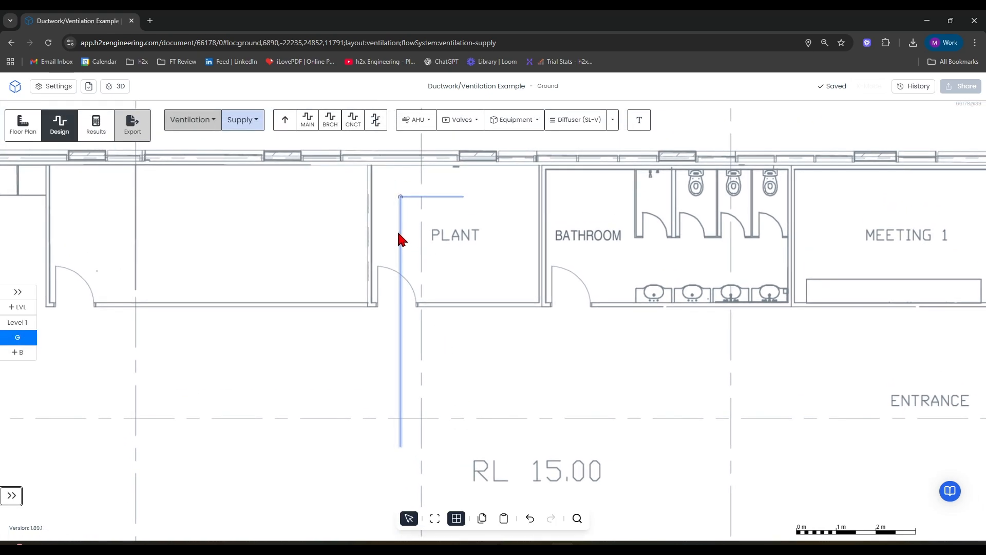
pyautogui.click(330, 122)
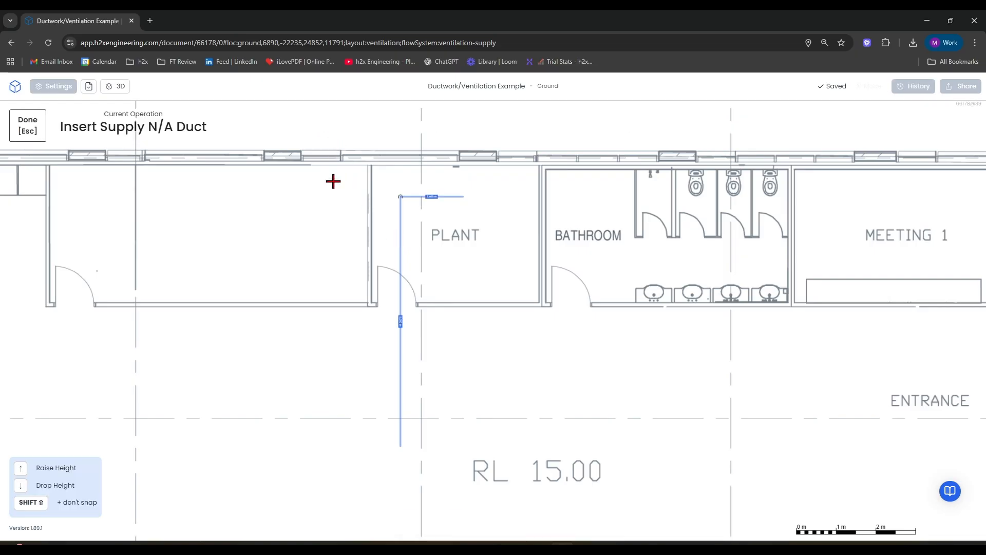
pyautogui.click(400, 371)
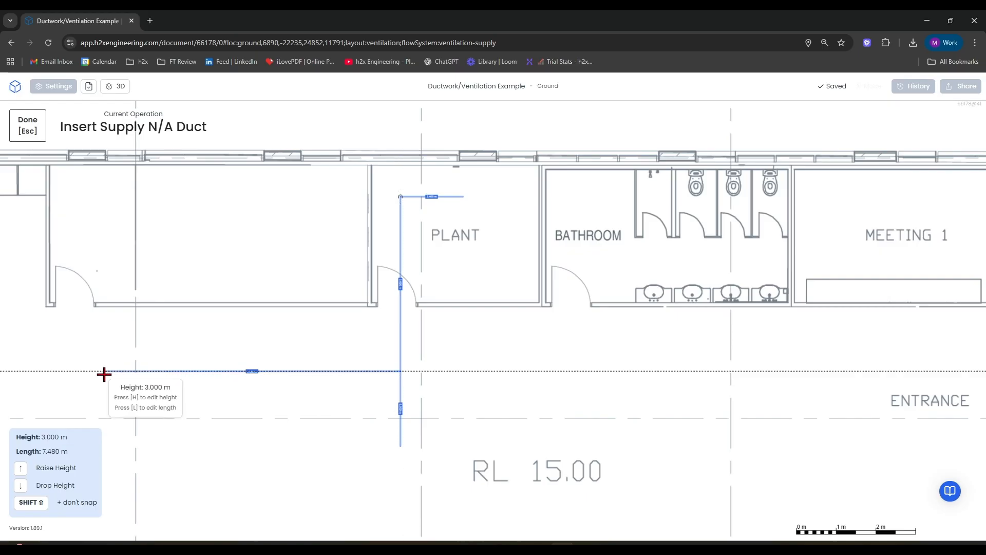
pyautogui.press('Escape')
pyautogui.scroll(-5, 479, 290)
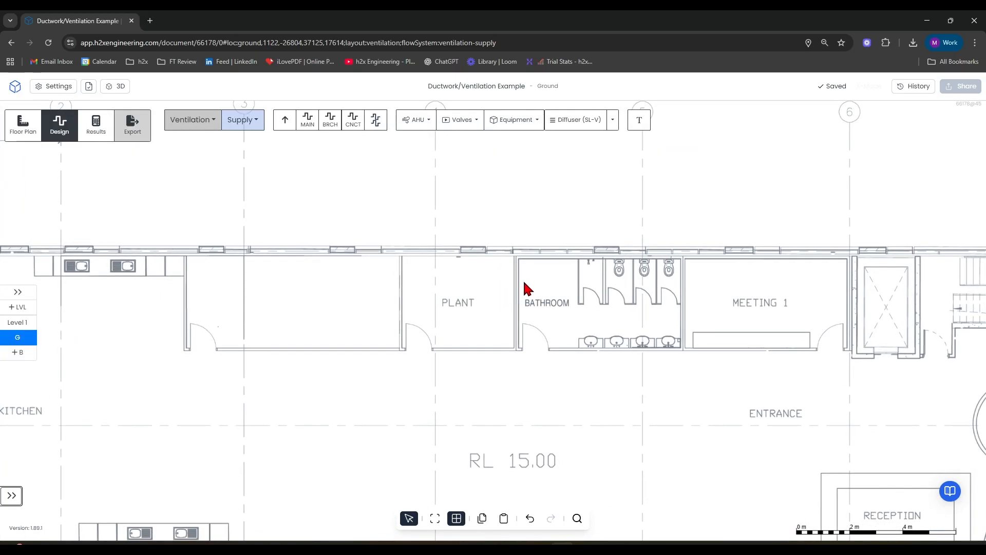
# - Place an AHU (Indoor) near the plant room's outer wall, rotated 180° so its supply outlet faces away from the bathroom
pyautogui.click(419, 126)
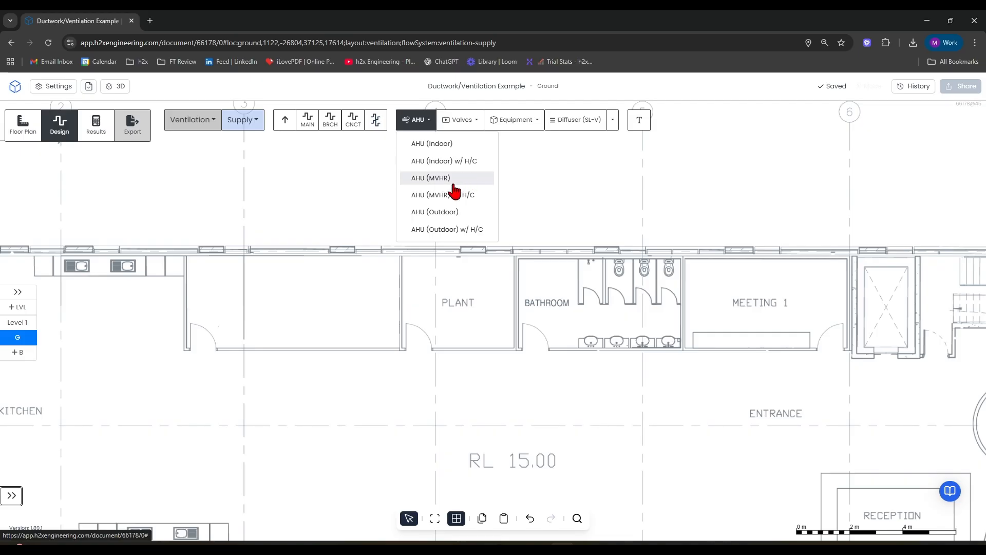
pyautogui.click(436, 144)
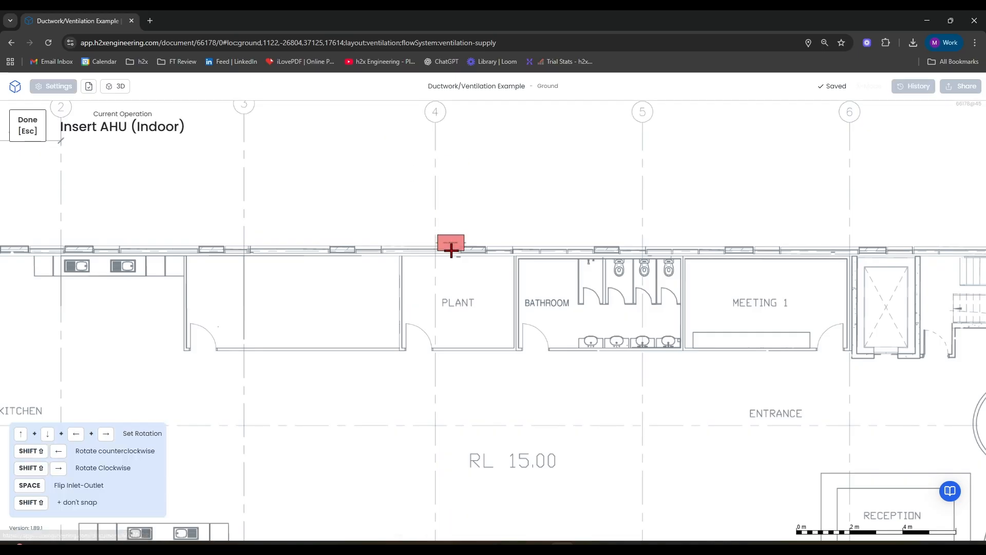
pyautogui.scroll(5, 466, 268)
pyautogui.scroll(2, 471, 269)
pyautogui.scroll(-3, 498, 277)
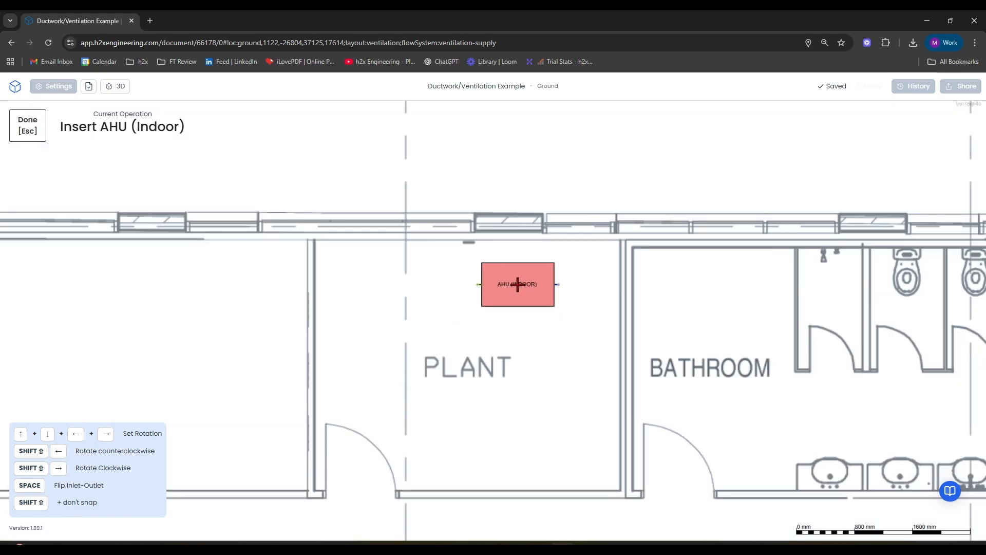
pyautogui.scroll(-6, 375, 273)
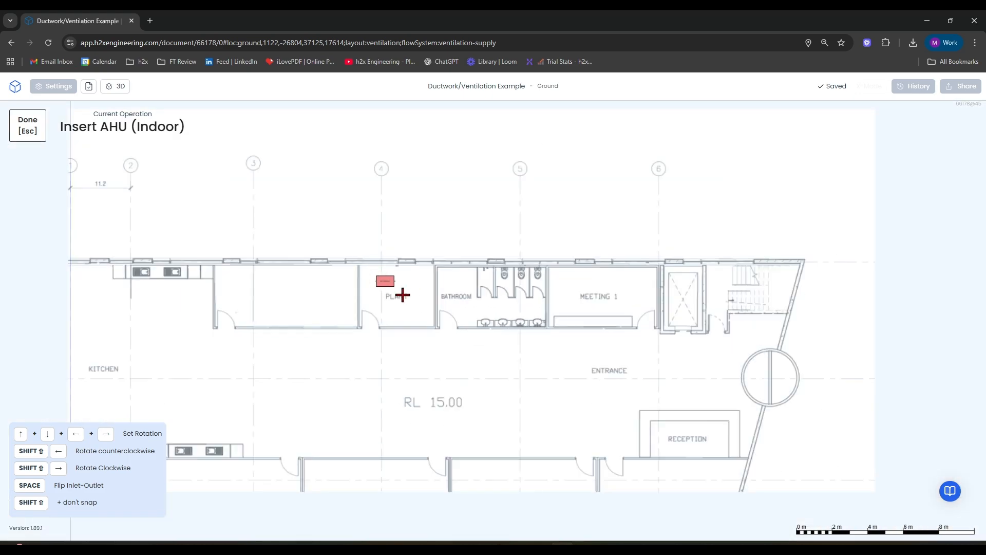
pyautogui.scroll(8, 409, 275)
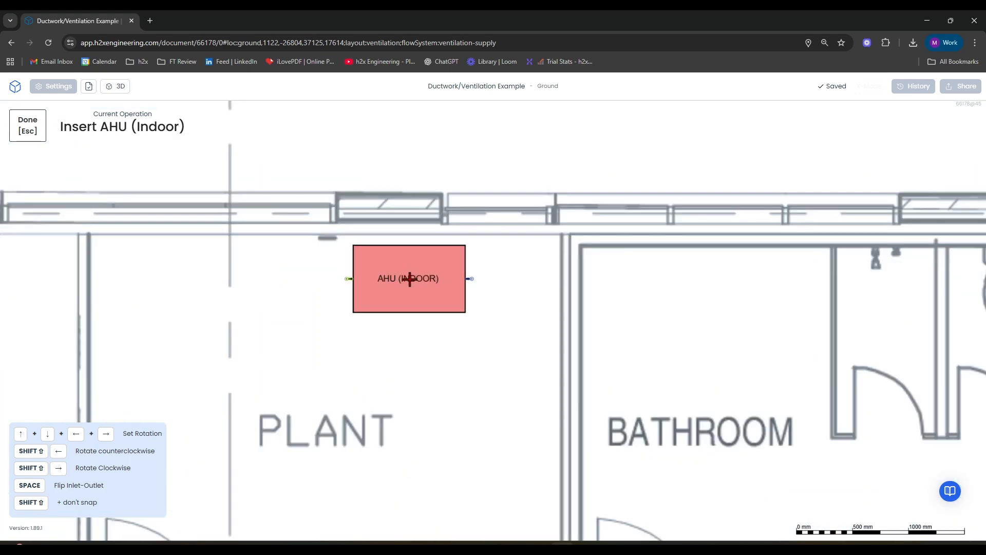
pyautogui.hotkey('shift', 'Left')
pyautogui.hotkey('shift', 'Left')
pyautogui.hotkey('shift', 'Left')
pyautogui.hotkey('shift', 'Left')
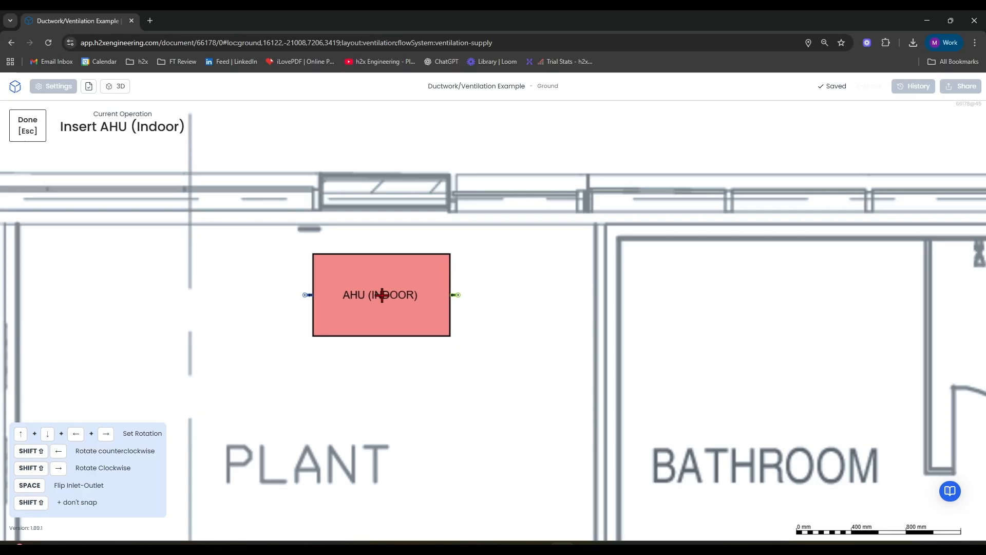
pyautogui.click(382, 294)
pyautogui.click(476, 352)
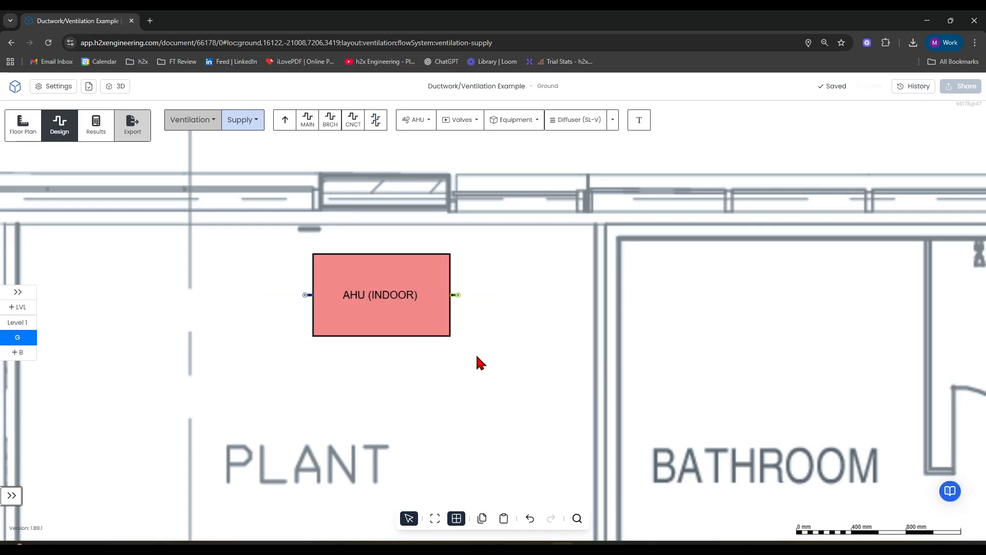
# - Check the supply and intake connection sides of the indoor AHU in the plant room
pyautogui.moveTo(526, 373); pyautogui.dragTo(600, 330)
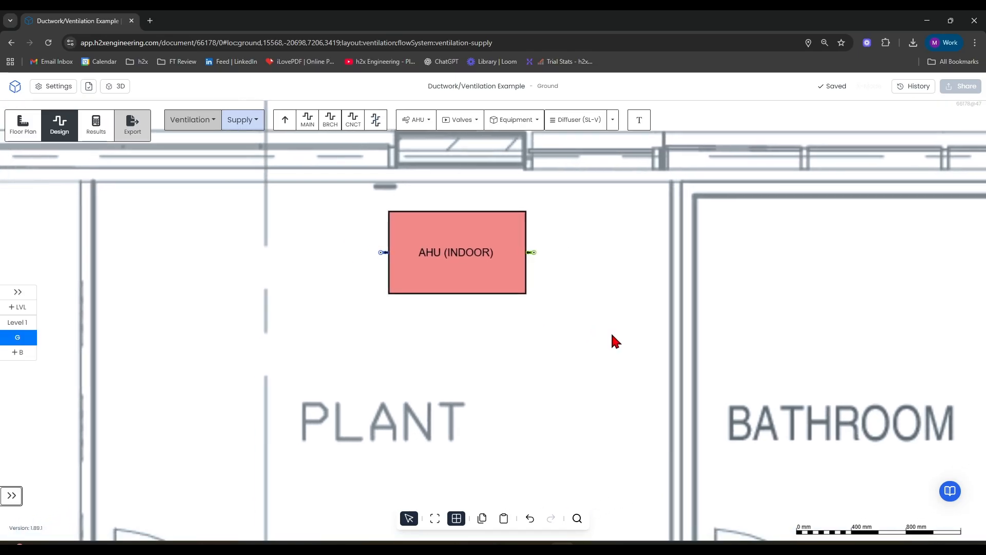
pyautogui.scroll(-3, 611, 334)
pyautogui.moveTo(791, 355); pyautogui.dragTo(723, 363)
pyautogui.moveTo(448, 291)
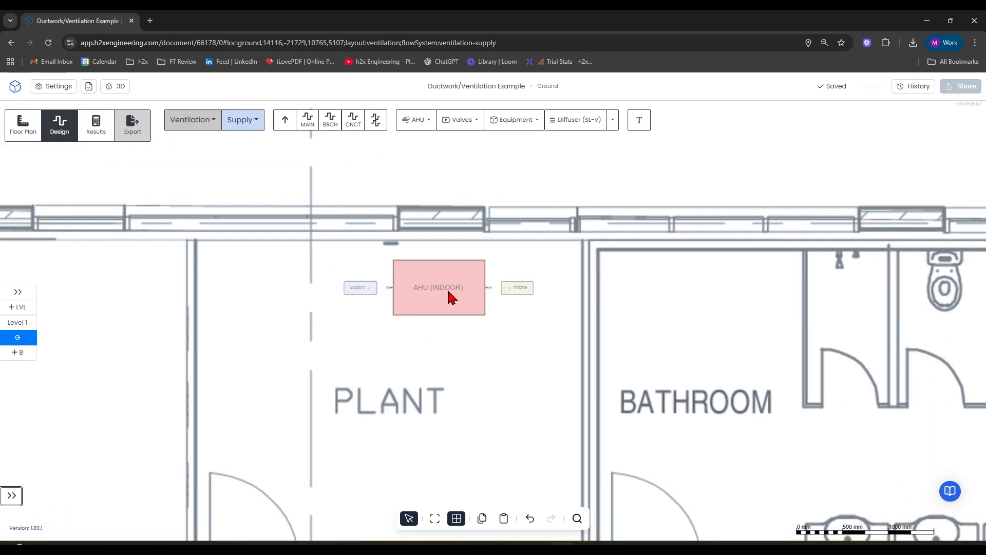
# - Draw a main supply duct at 1 m height from the indoor AHU's supply outlet straight across the plant room
pyautogui.click(307, 124)
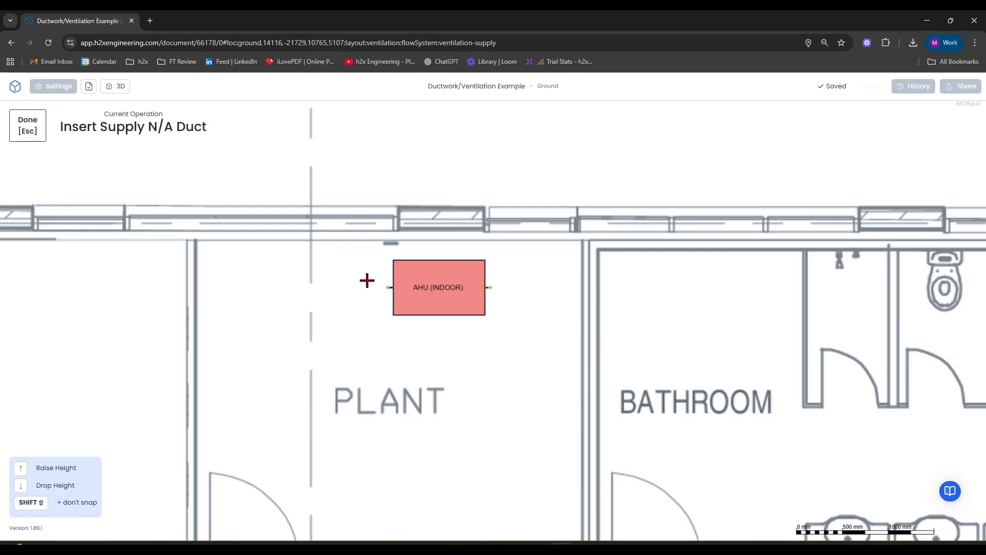
pyautogui.click(393, 287)
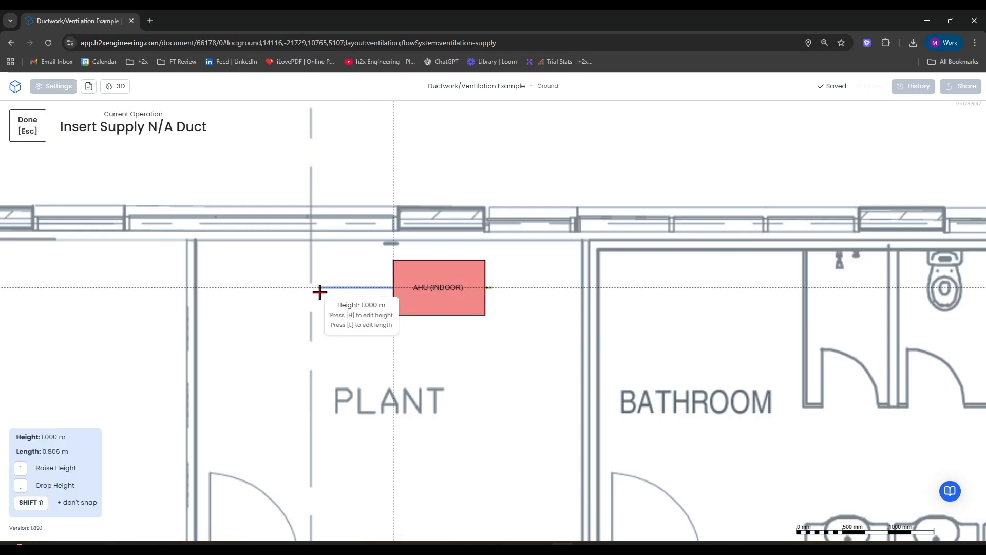
pyautogui.click(250, 285)
pyautogui.scroll(-5, 250, 285)
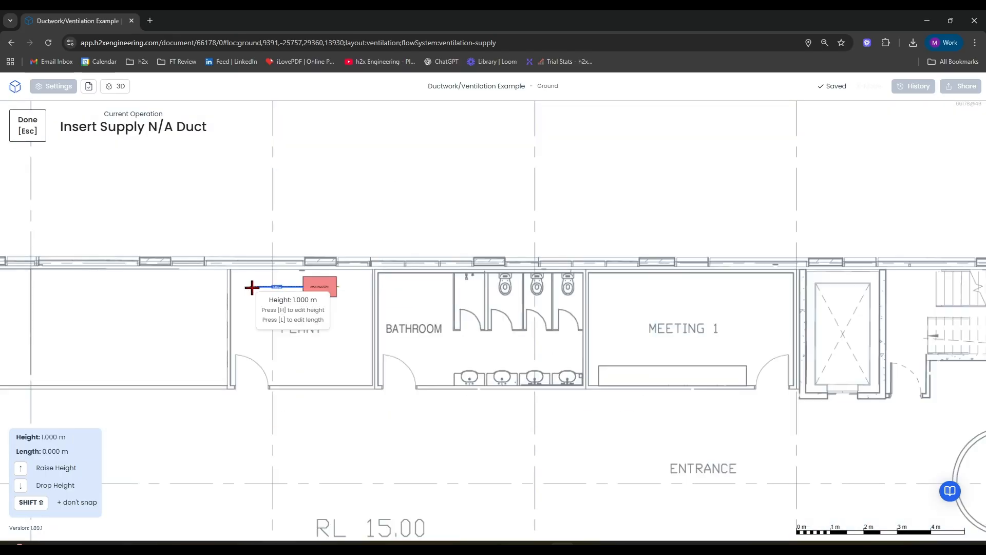
# - Raise the duct height to 3 m and continue the main duct perpendicularly through the plant room doorway into the open area
pyautogui.write('ht: ')
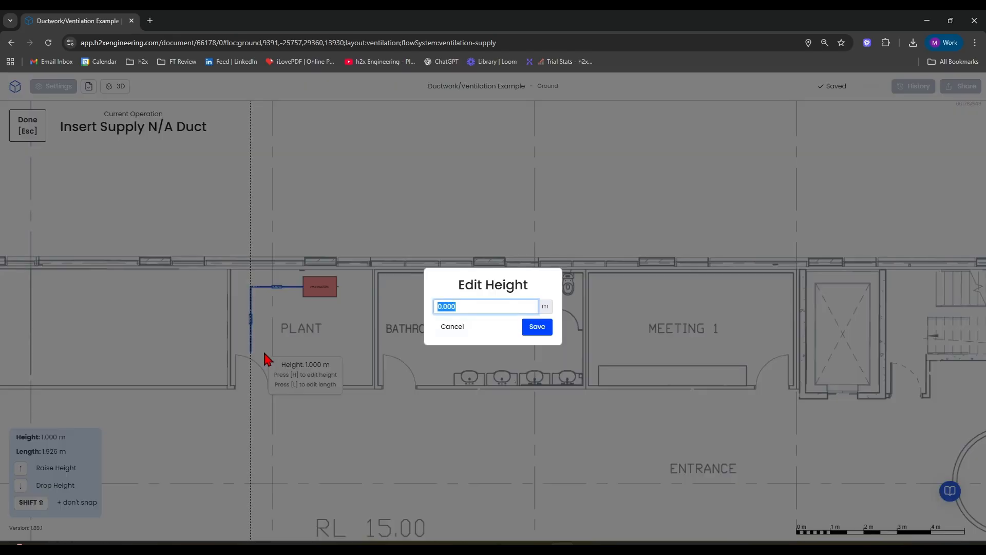
pyautogui.write('3')
pyautogui.press('Return')
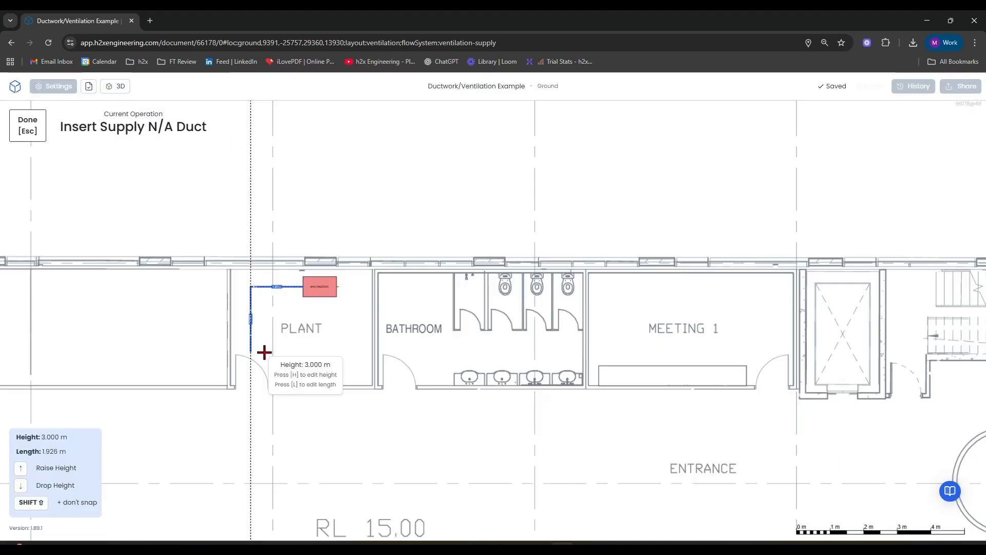
pyautogui.click(256, 452)
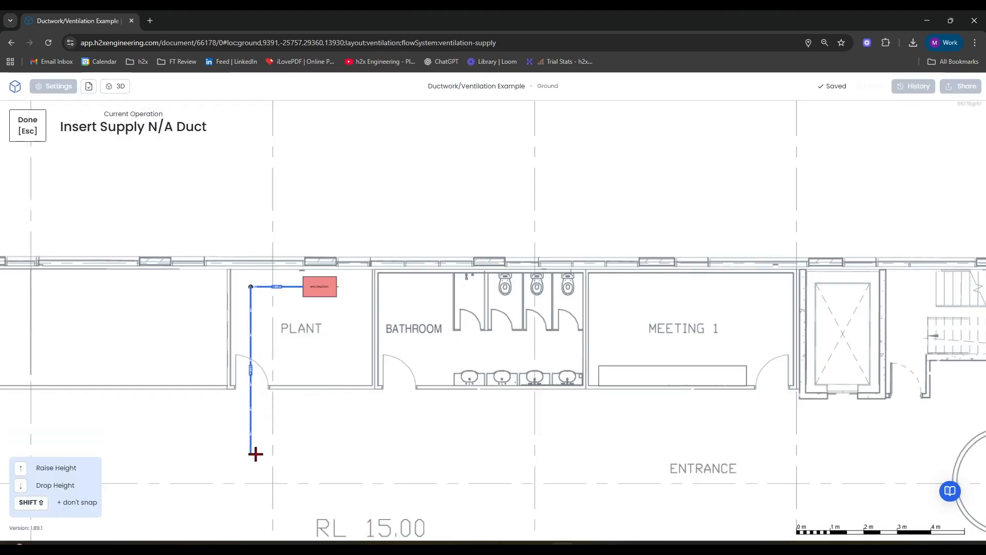
pyautogui.press('Escape')
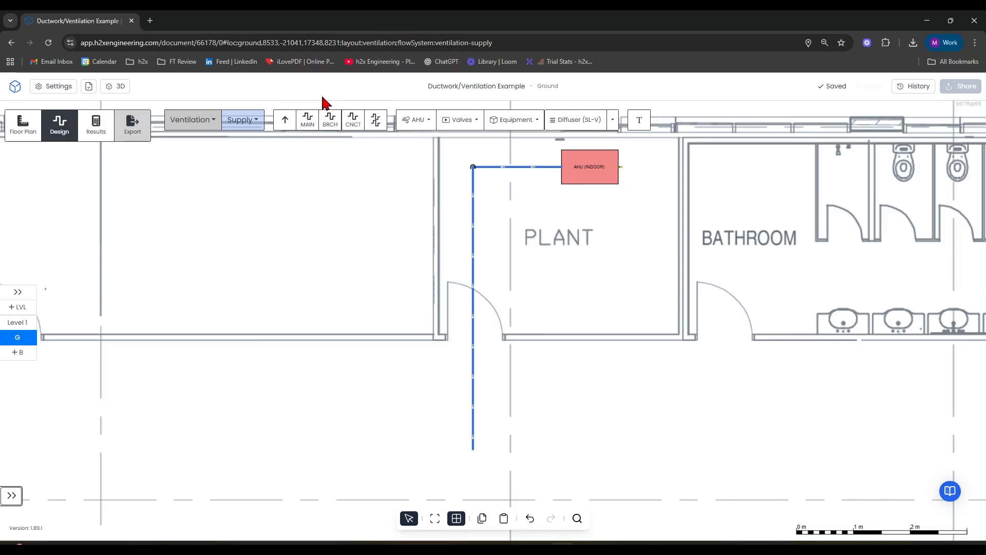
# - Draw a supply branch duct from the open end of the main duct past the entrance to beyond the outer wall
pyautogui.moveTo(595, 268); pyautogui.dragTo(529, 293)
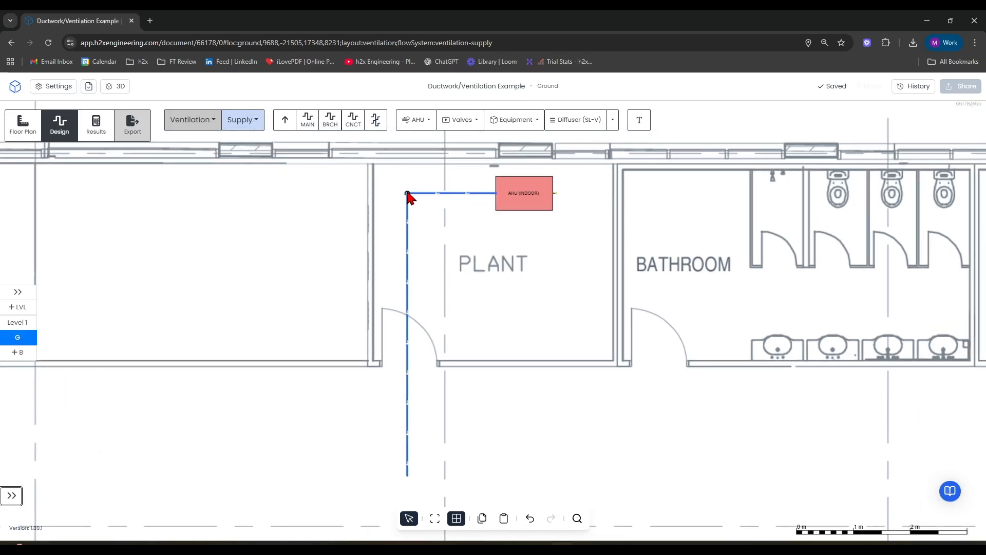
pyautogui.scroll(-3, 409, 195)
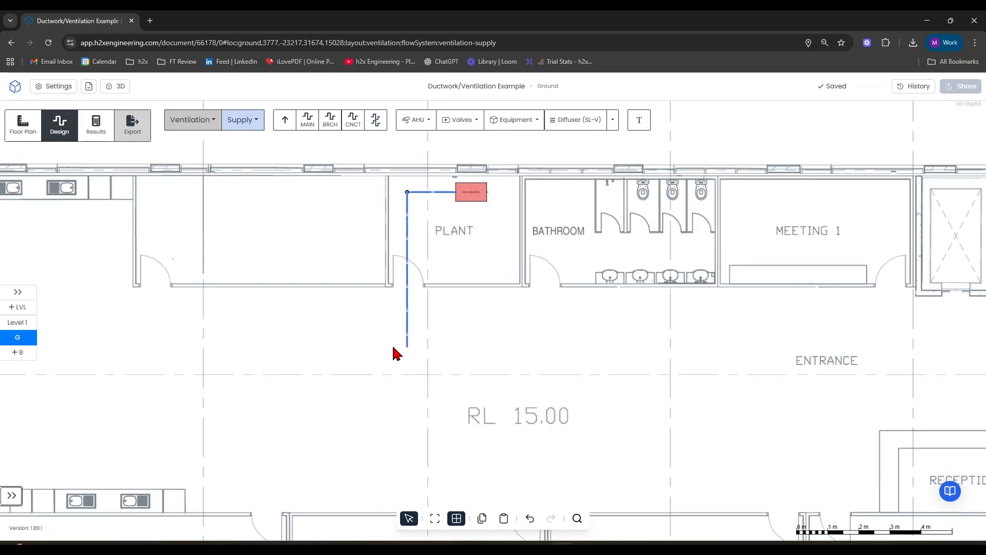
pyautogui.scroll(-1, 804, 385)
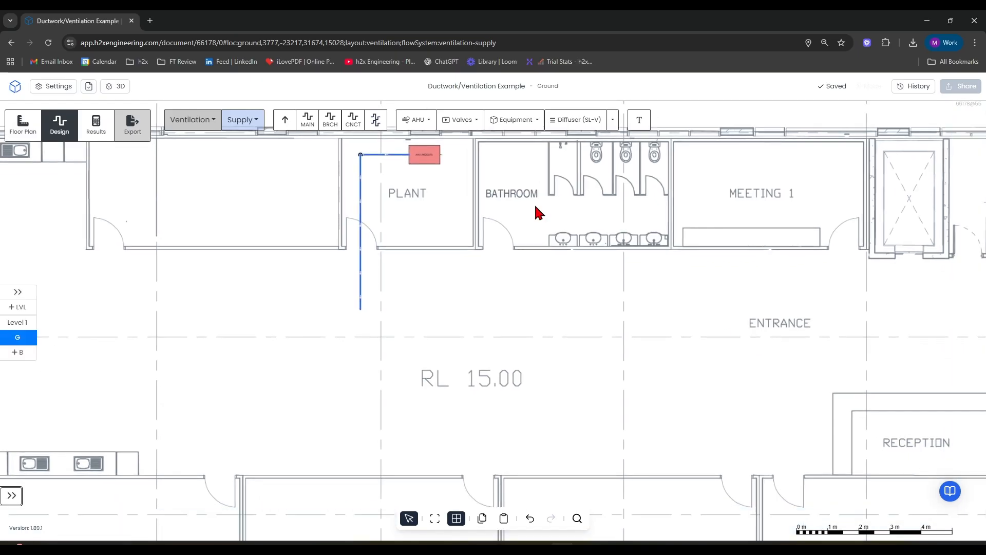
pyautogui.click(328, 126)
pyautogui.scroll(-3, 358, 312)
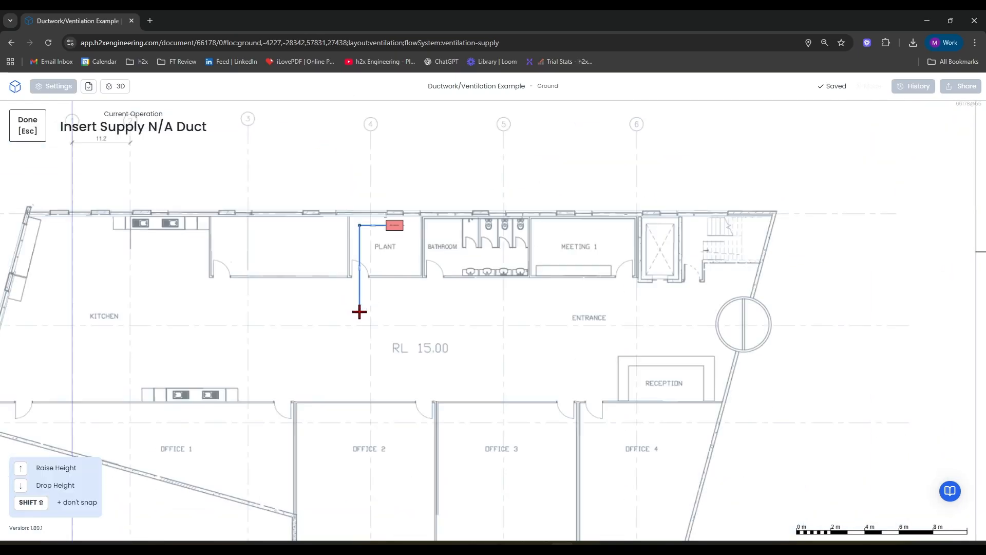
pyautogui.click(833, 320)
pyautogui.press('Escape')
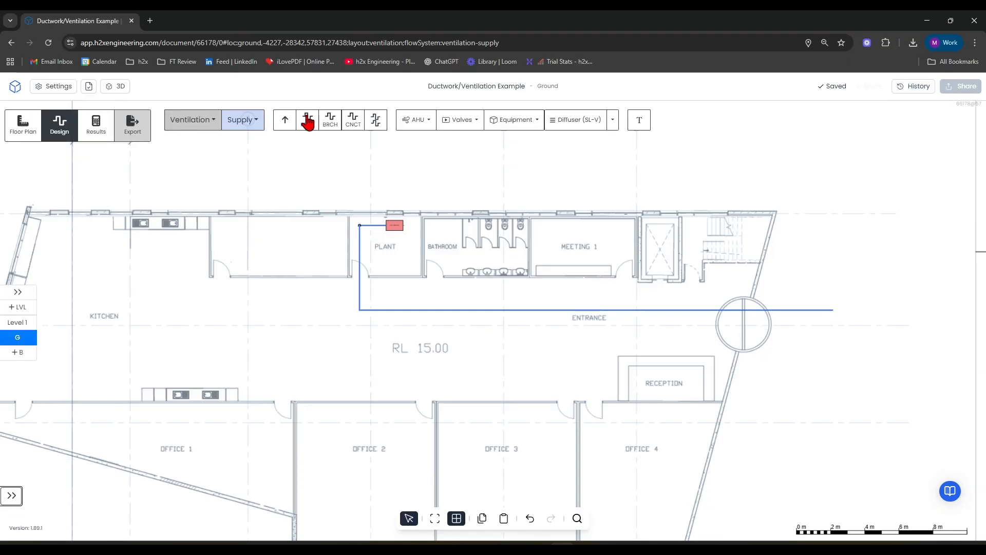
# - Draw a supply branch duct at 3 m height from the same junction across the kitchen to beyond the opposite outer wall
pyautogui.click(329, 123)
pyautogui.click(360, 310)
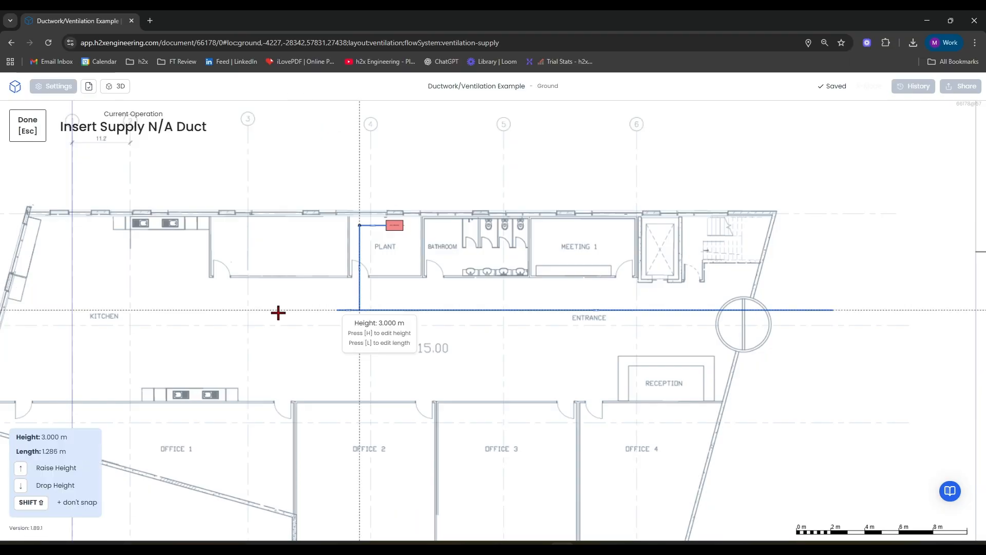
pyautogui.moveTo(200, 313); pyautogui.dragTo(384, 317, button='middle')
pyautogui.click(127, 295)
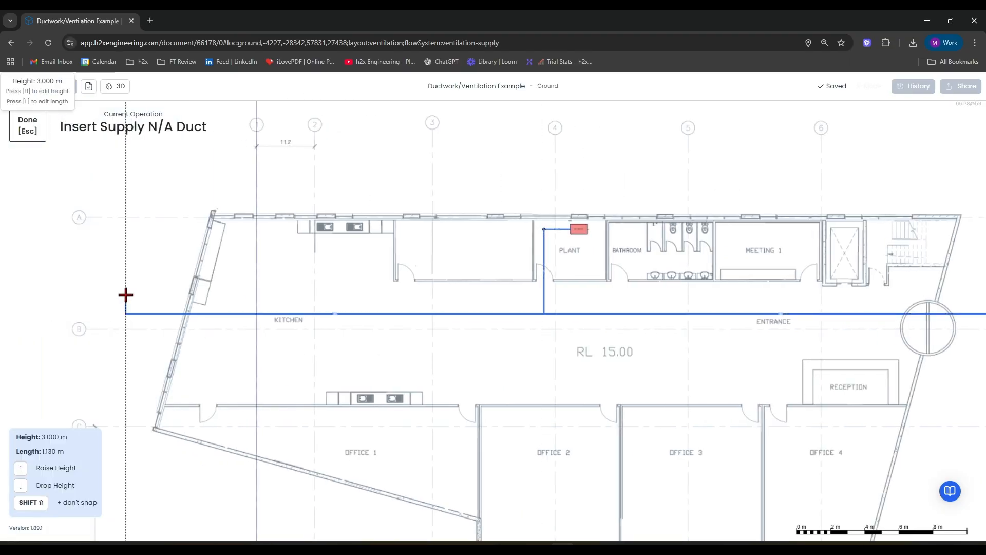
pyautogui.press('Escape')
pyautogui.moveTo(437, 364); pyautogui.dragTo(381, 317, button='middle')
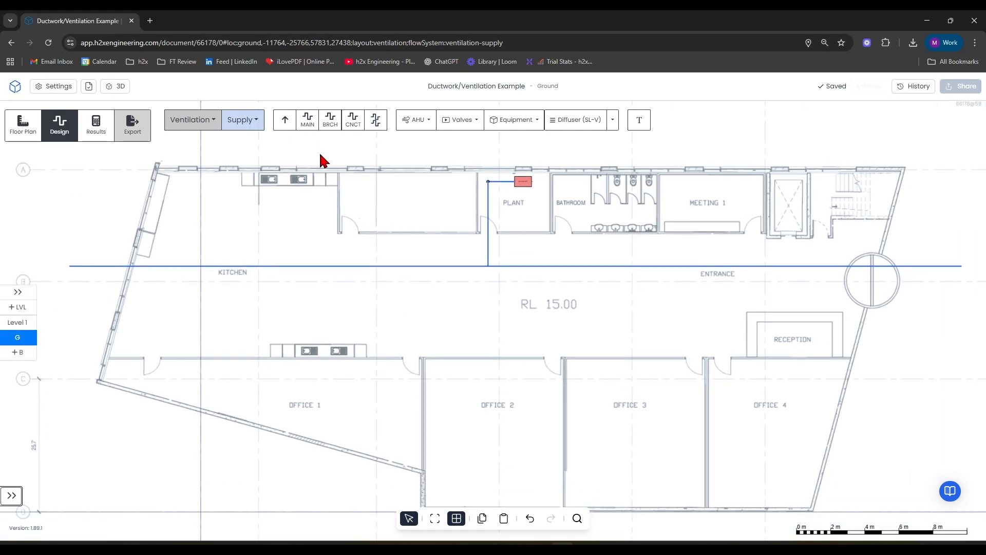
# - Run perpendicular supply branch ducts from the long cross duct through the doorways into Office 1, Office 2, Office 3 and Office 4
pyautogui.click(331, 123)
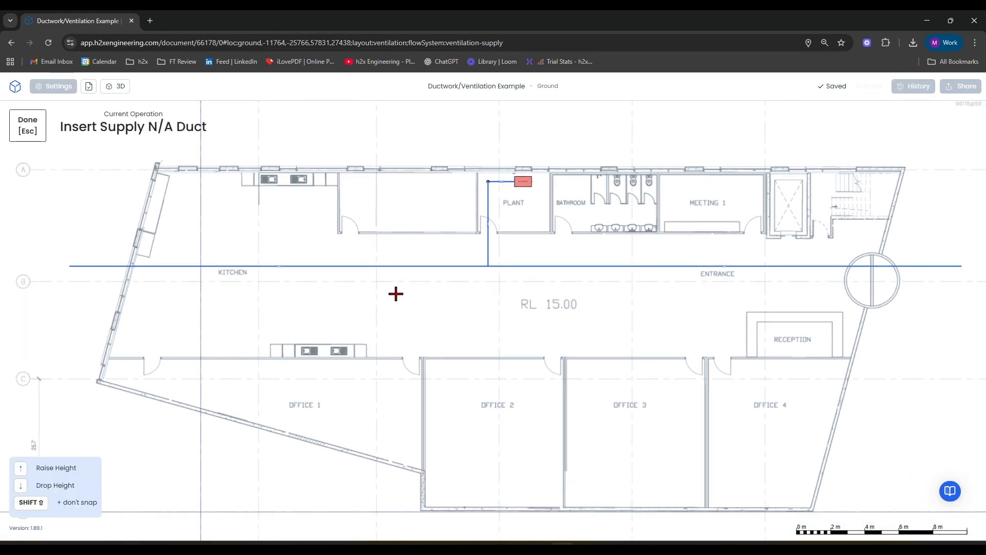
pyautogui.click(409, 266)
pyautogui.click(420, 433)
pyautogui.press('Escape')
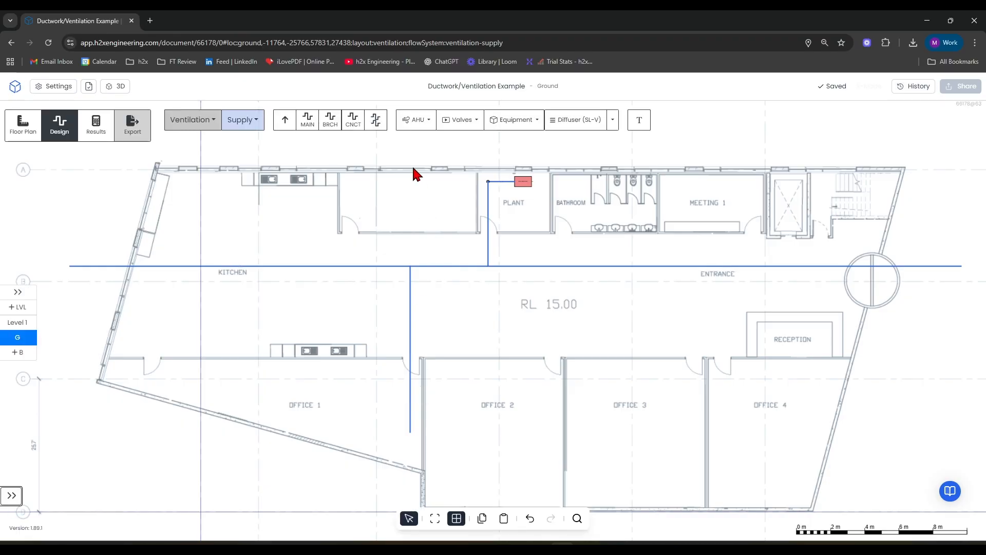
pyautogui.click(328, 122)
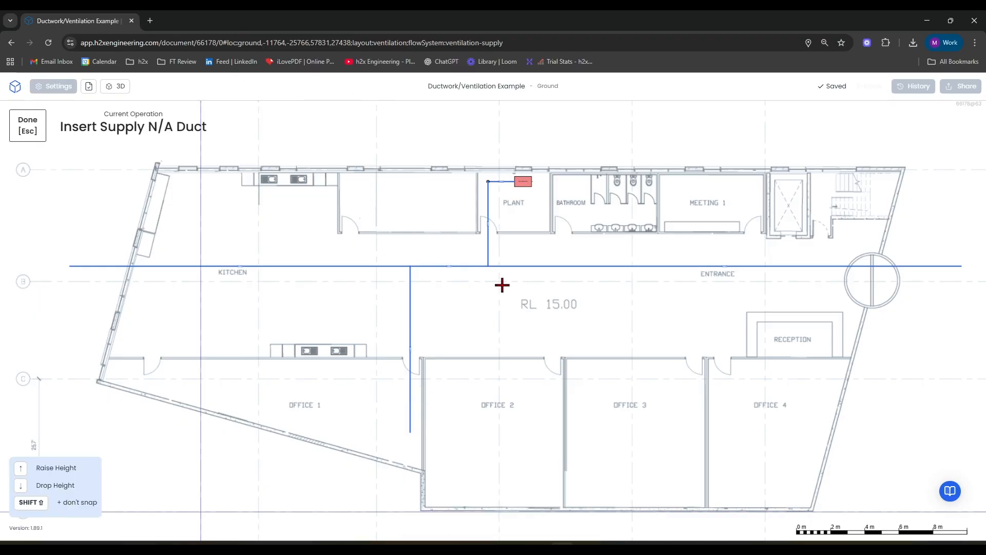
pyautogui.click(549, 266)
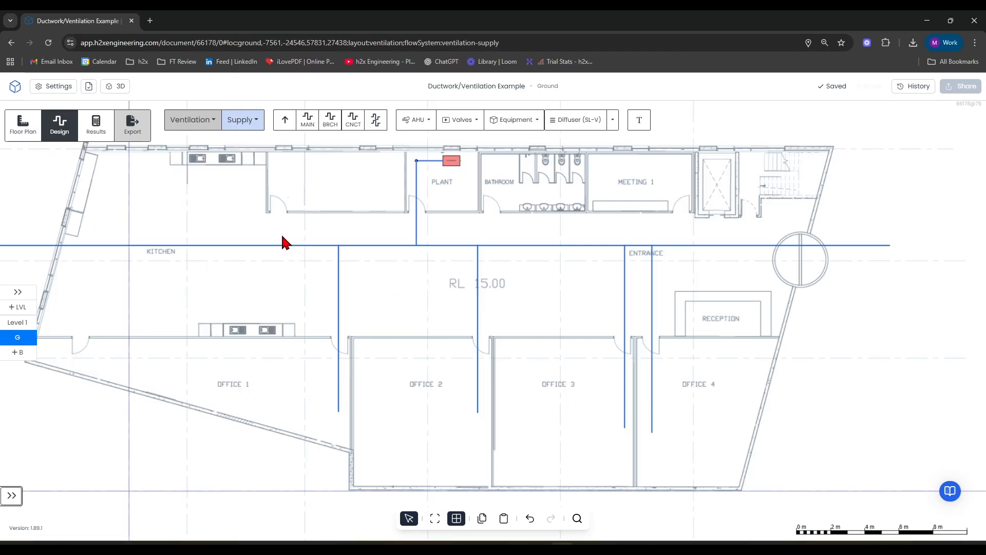
# - Delete the surplus ends of the long cross duct beyond the Office 1 branch and beyond the Office 4 branch
pyautogui.click(286, 252)
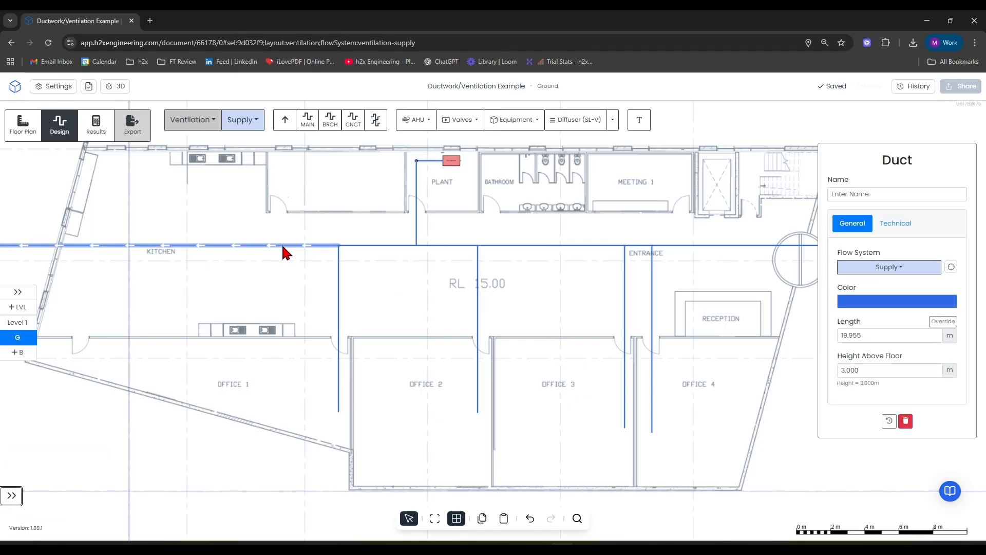
pyautogui.click(905, 422)
pyautogui.moveTo(798, 321); pyautogui.dragTo(489, 333)
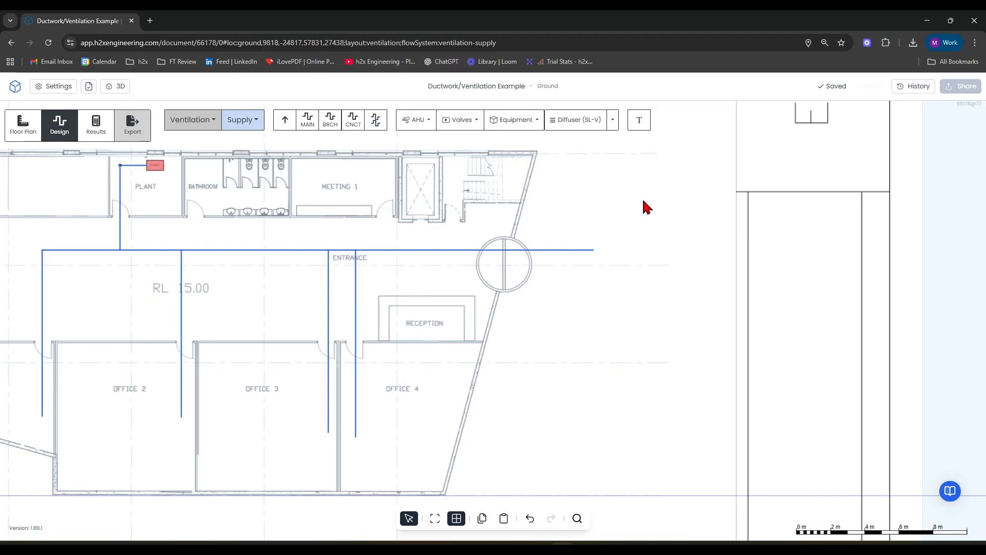
pyautogui.moveTo(644, 200); pyautogui.dragTo(516, 319)
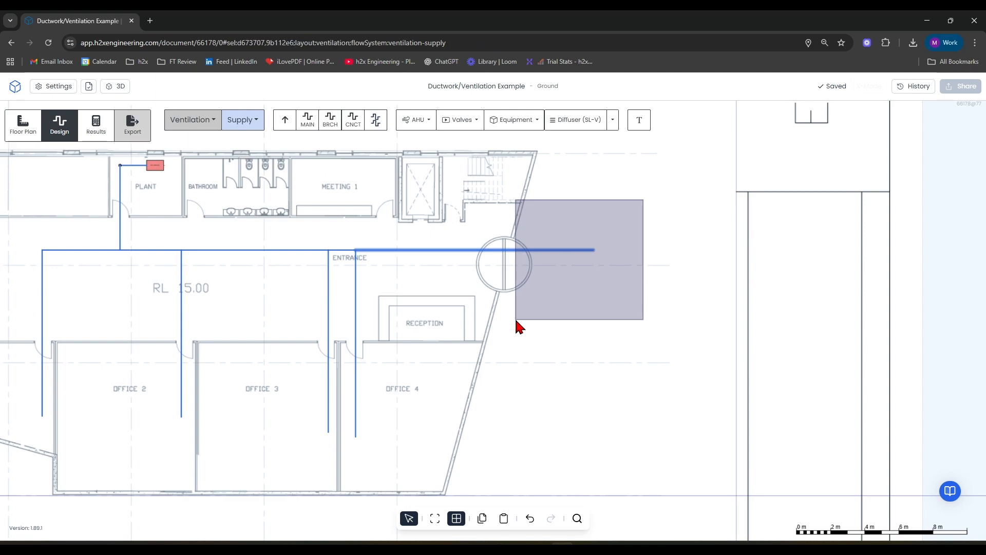
pyautogui.rightClick(515, 319)
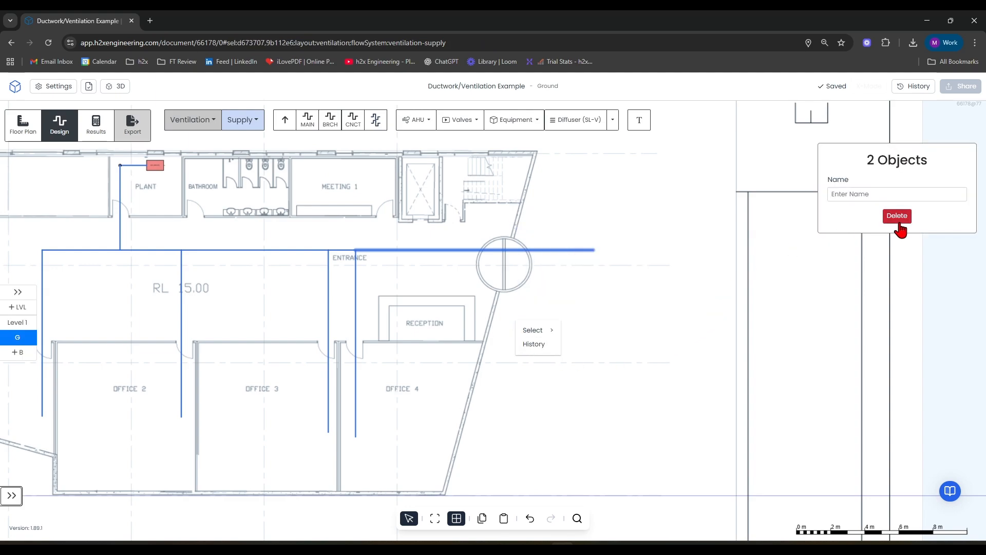
pyautogui.press('Delete')
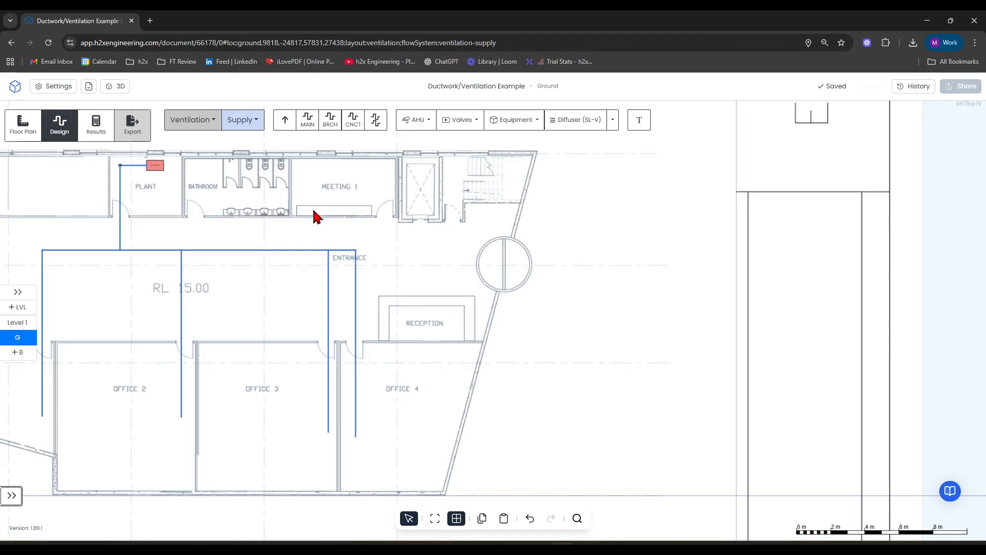
# - Compare selection windows drawn in opposite directions over the ducts near the entrance, and clear the selection
pyautogui.moveTo(304, 211); pyautogui.dragTo(408, 376)
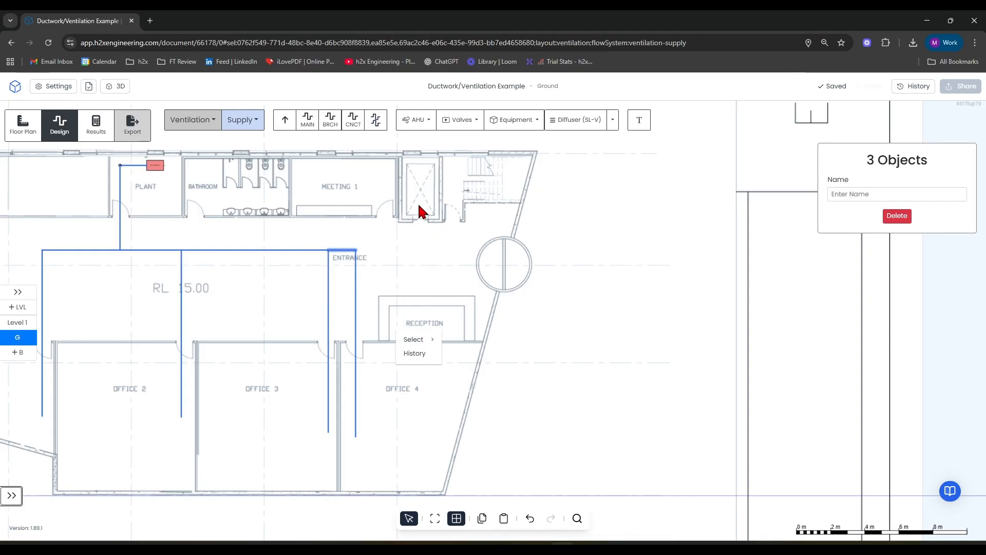
pyautogui.moveTo(419, 205); pyautogui.dragTo(348, 302)
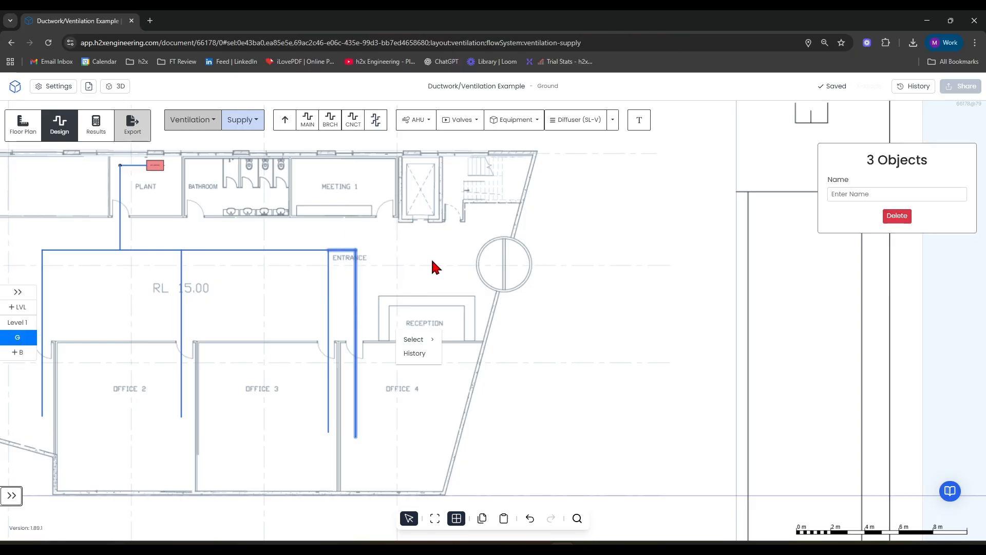
pyautogui.click(432, 261)
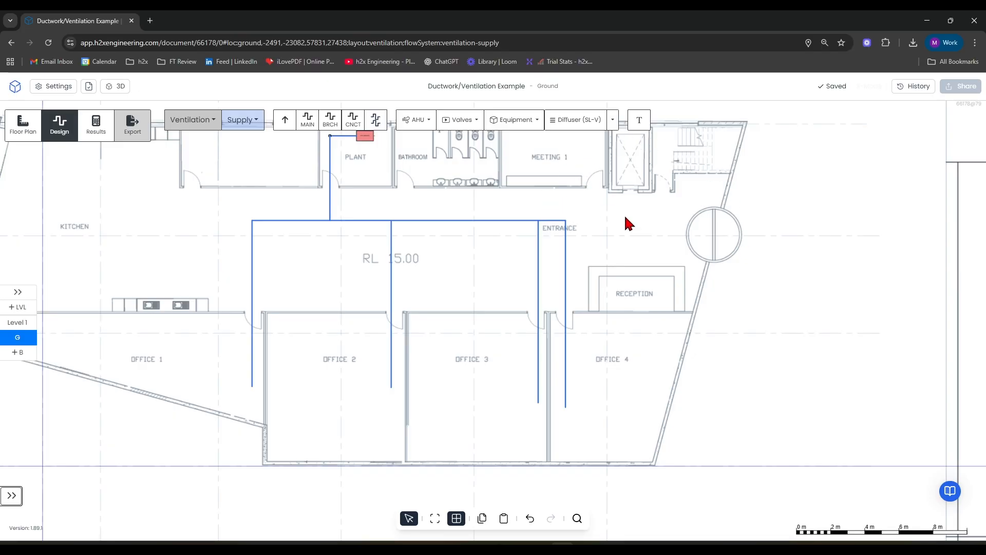
# - Place a Square Horizontal (SQ-H) diffuser in Office 1, connected to the branch duct at 3 m height
pyautogui.moveTo(646, 265); pyautogui.dragTo(618, 262)
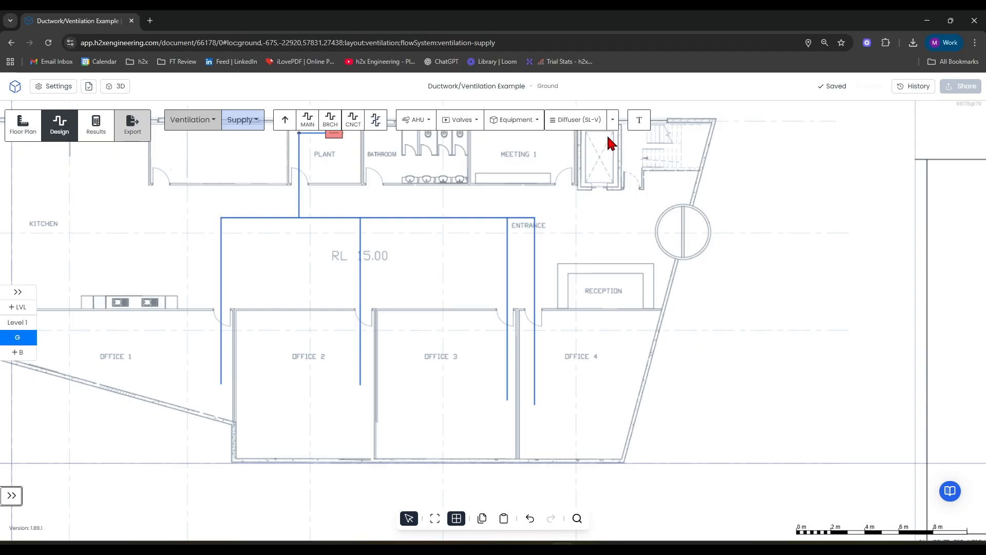
pyautogui.click(613, 120)
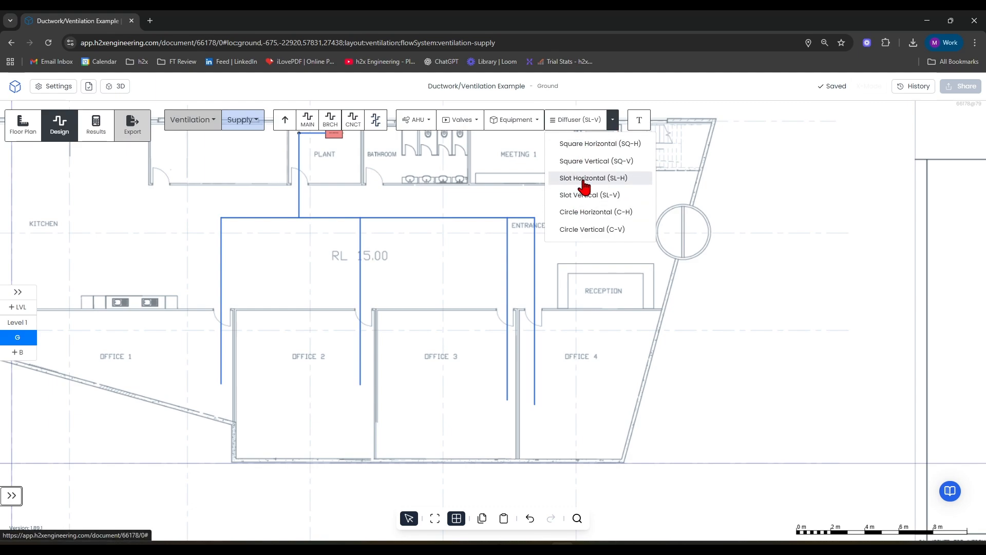
pyautogui.scroll(5, 209, 326)
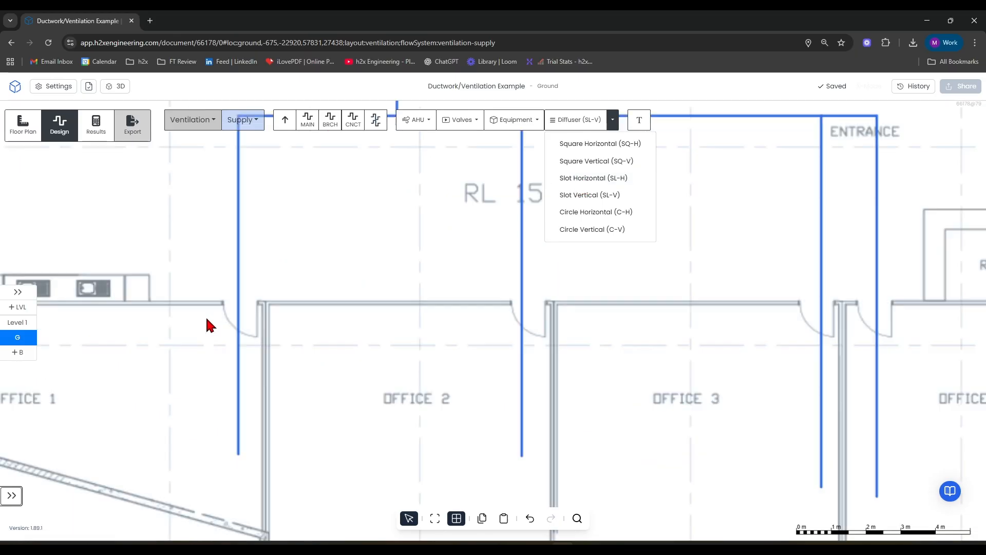
pyautogui.click(612, 119)
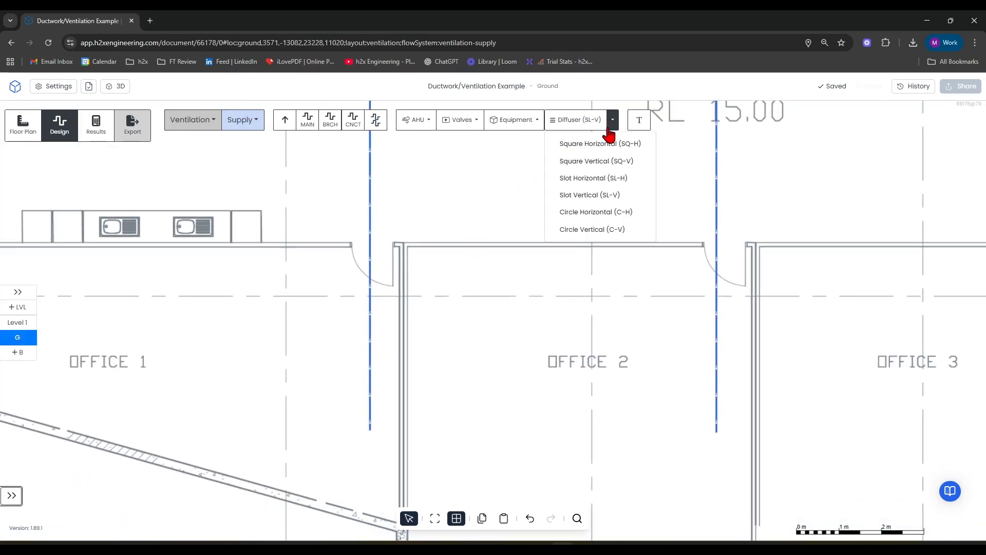
pyautogui.click(599, 144)
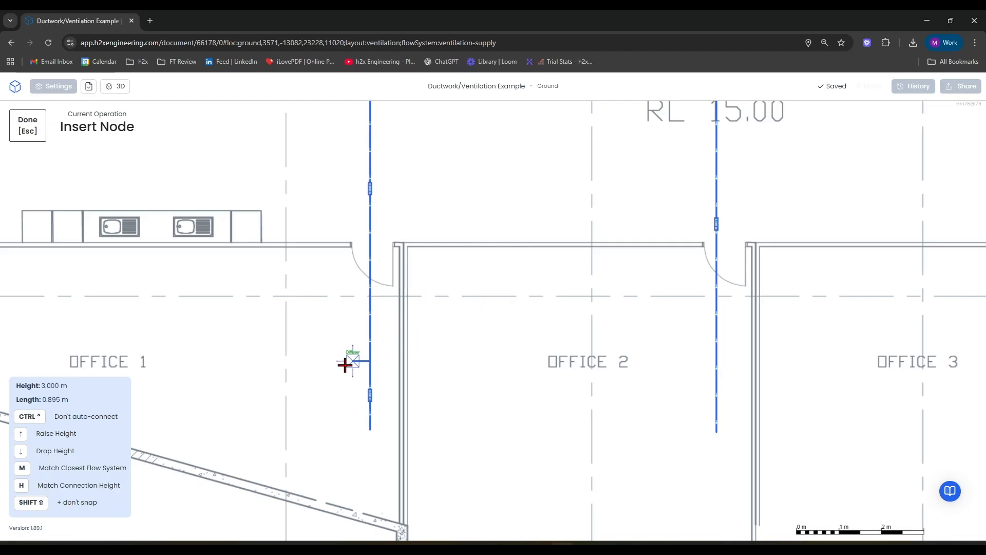
pyautogui.click(301, 366)
pyautogui.moveTo(337, 352); pyautogui.dragTo(411, 328, button='middle')
pyautogui.scroll(3, 406, 331)
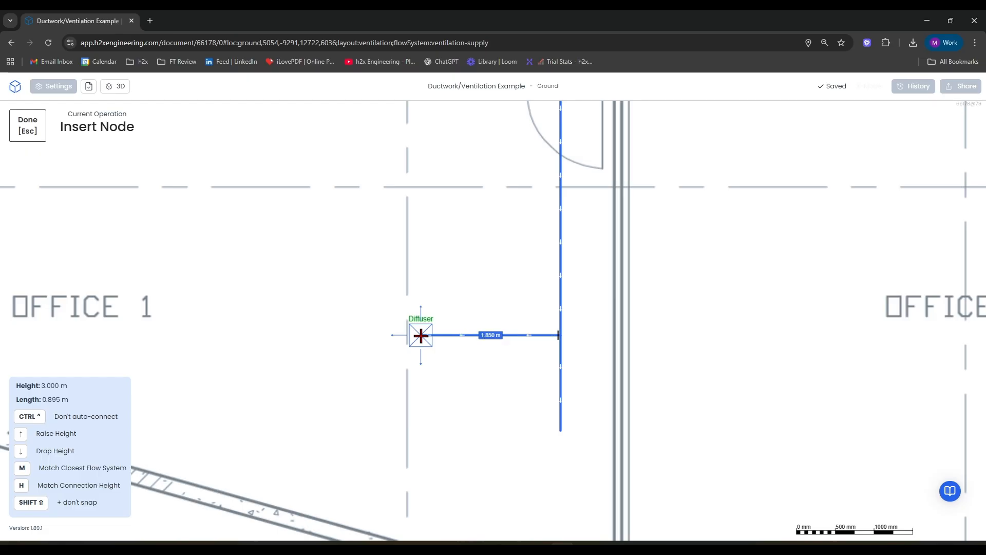
pyautogui.press('Down')
pyautogui.press('Down')
pyautogui.press('Down')
pyautogui.press('Down')
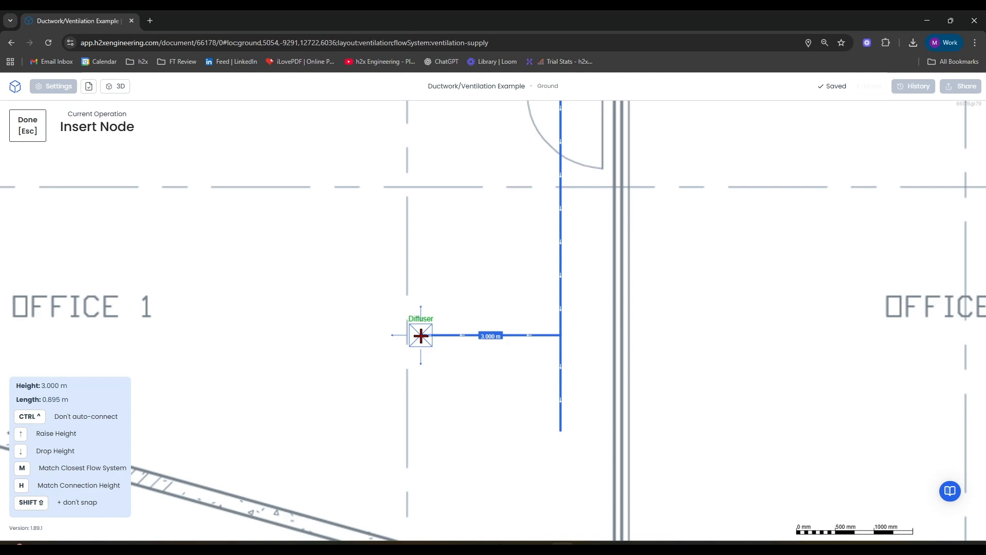
pyautogui.click(421, 335)
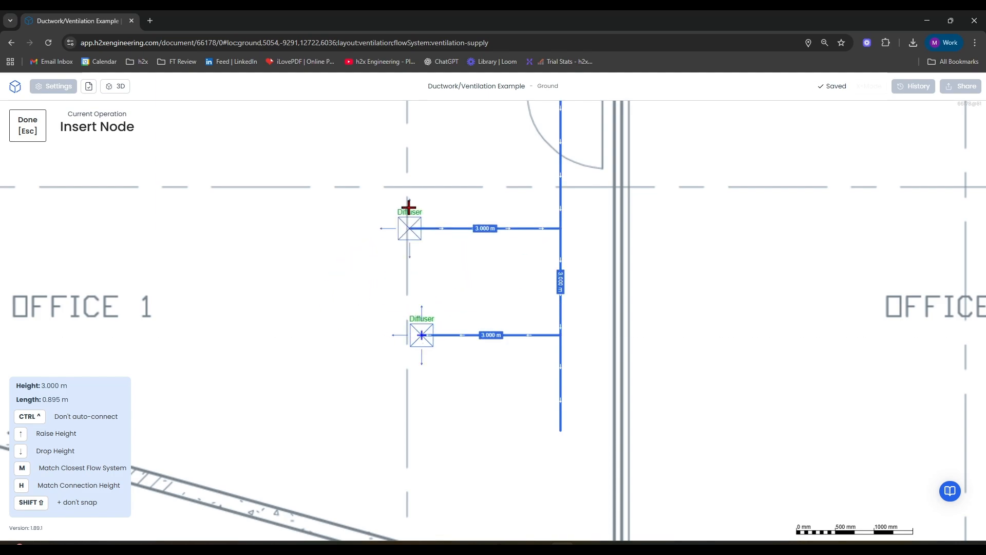
# - Place a second Square Horizontal diffuser in Office 1 and two in Office 2, aligned with each other and connected to the branch ducts
pyautogui.scroll(-3, 411, 195)
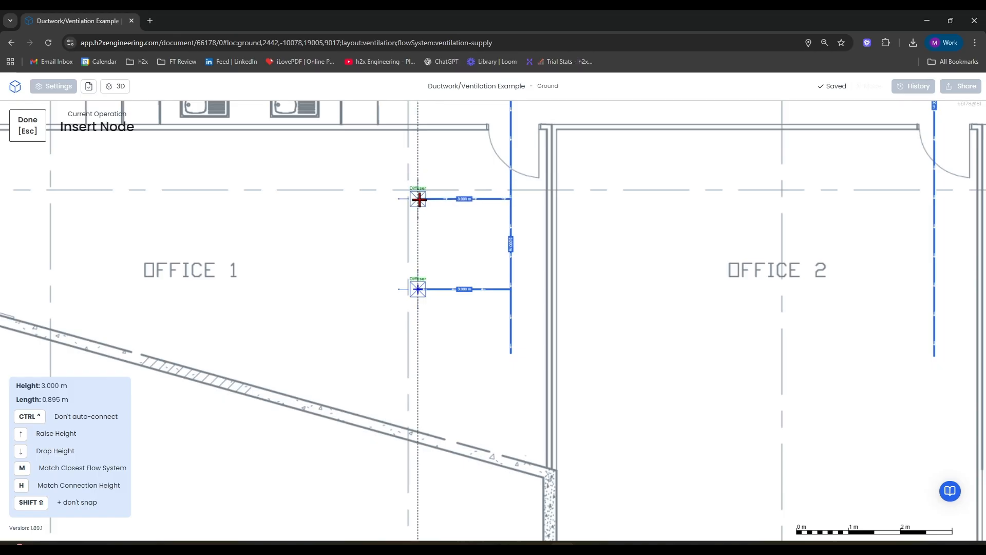
pyautogui.click(418, 199)
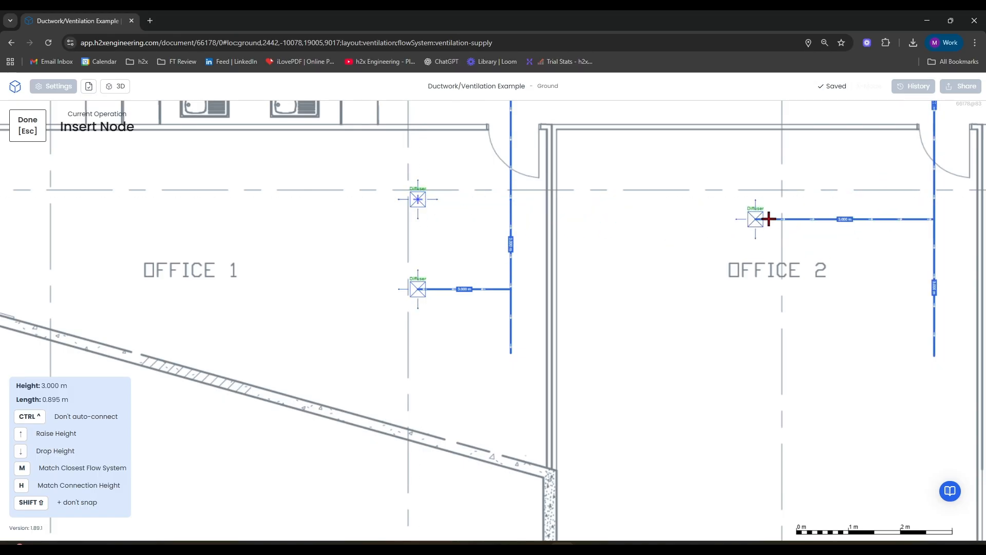
pyautogui.click(831, 210)
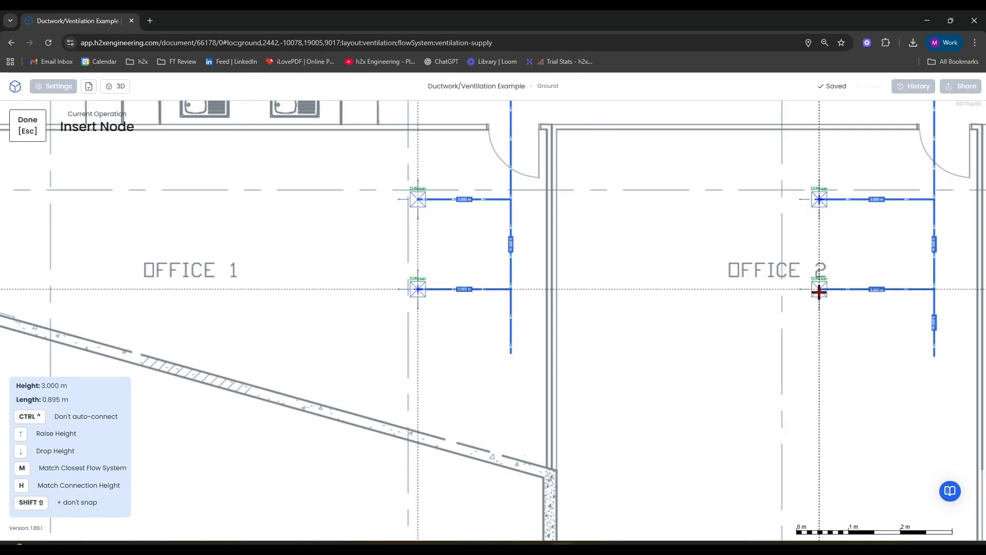
pyautogui.click(818, 290)
pyautogui.scroll(-4, 819, 290)
pyautogui.press('Escape')
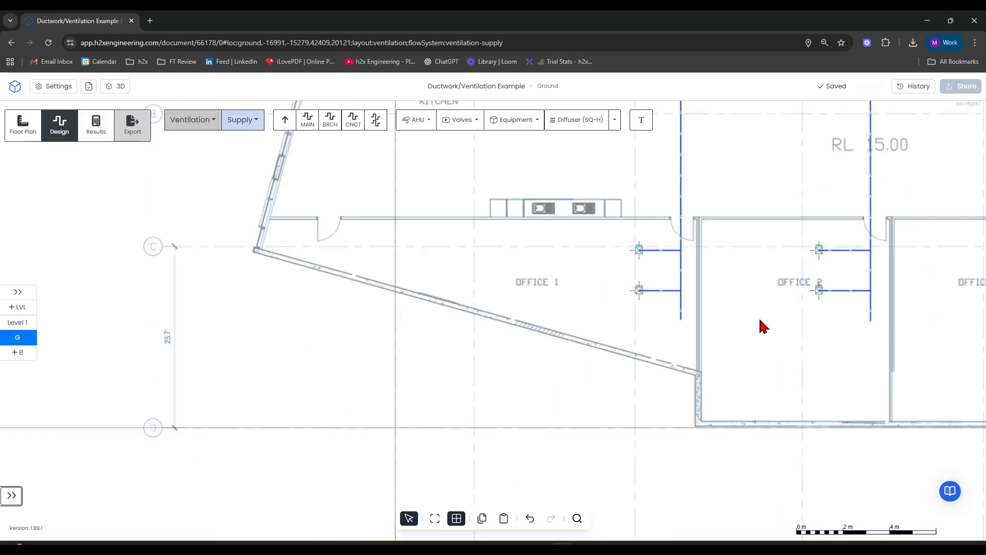
# - Delete the surplus branch duct ends beyond the lower diffusers in Office 1 and Office 2
pyautogui.moveTo(759, 326); pyautogui.dragTo(570, 306)
pyautogui.moveTo(743, 295); pyautogui.dragTo(440, 330)
pyautogui.moveTo(441, 331); pyautogui.dragTo(442, 332, button='right')
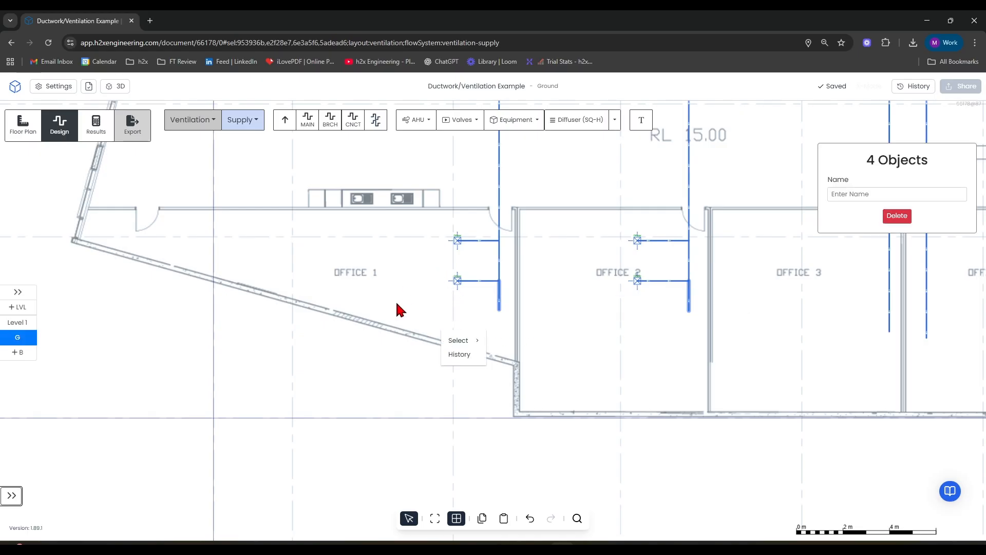
pyautogui.press('Delete')
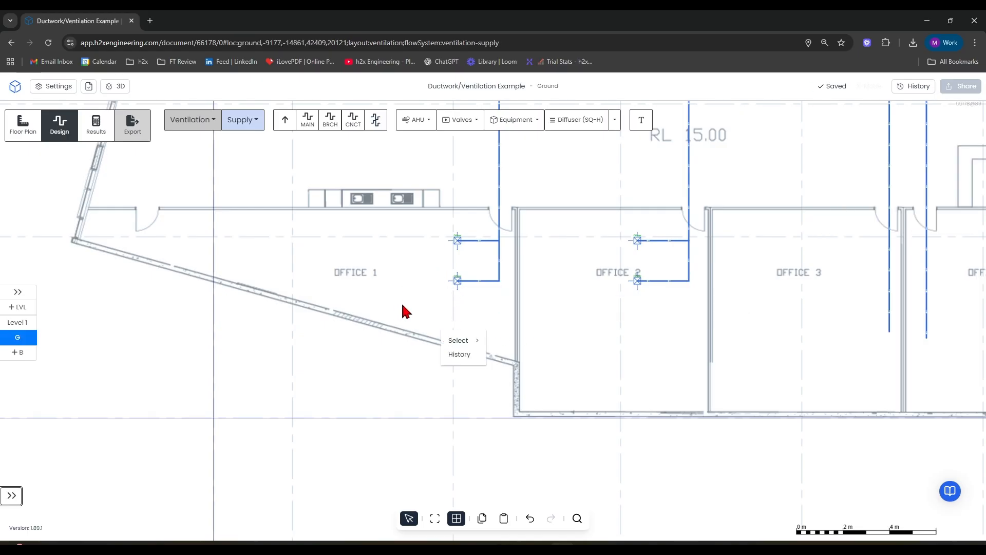
# - Set the flow rate mode of the upper Office 1 diffuser to Manual
pyautogui.click(288, 224)
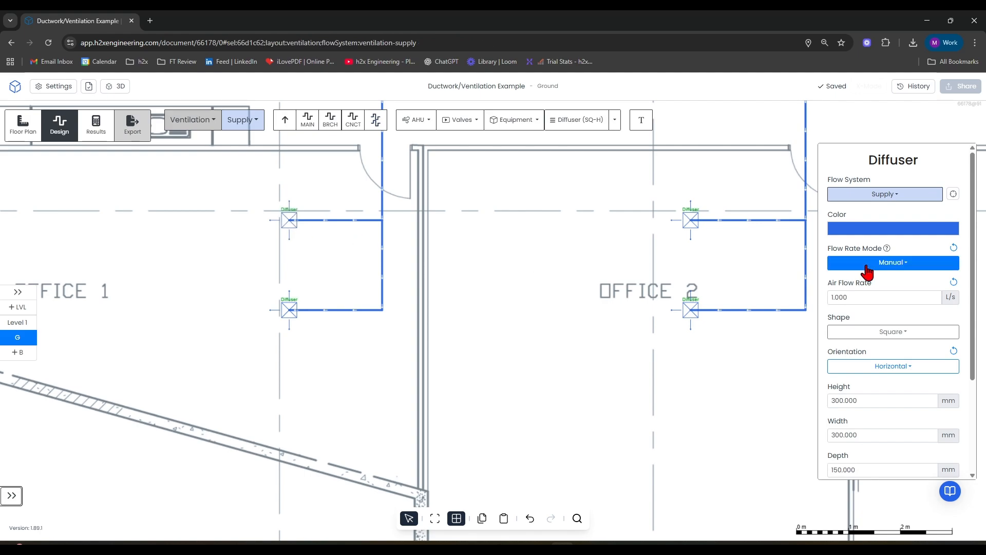
pyautogui.click(873, 267)
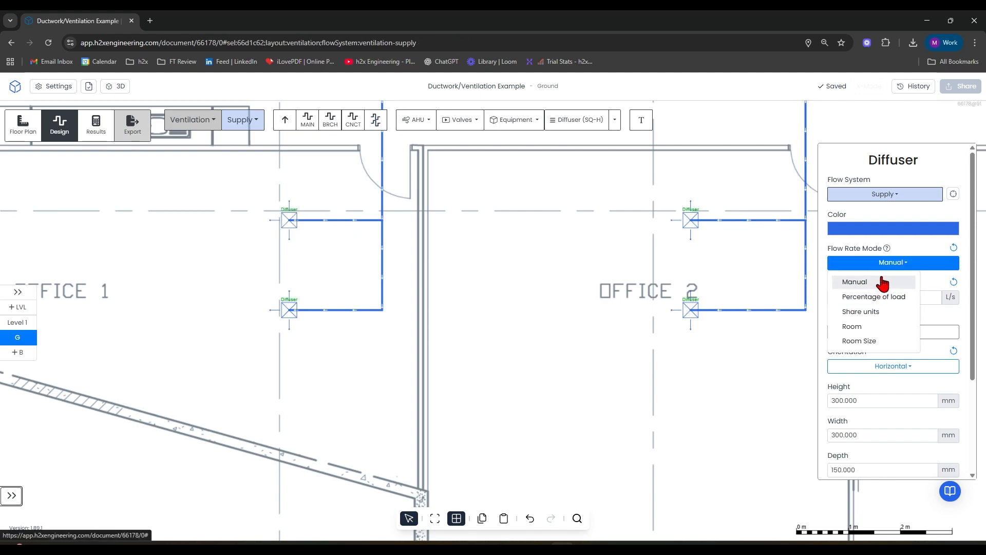
pyautogui.click(882, 282)
pyautogui.click(883, 295)
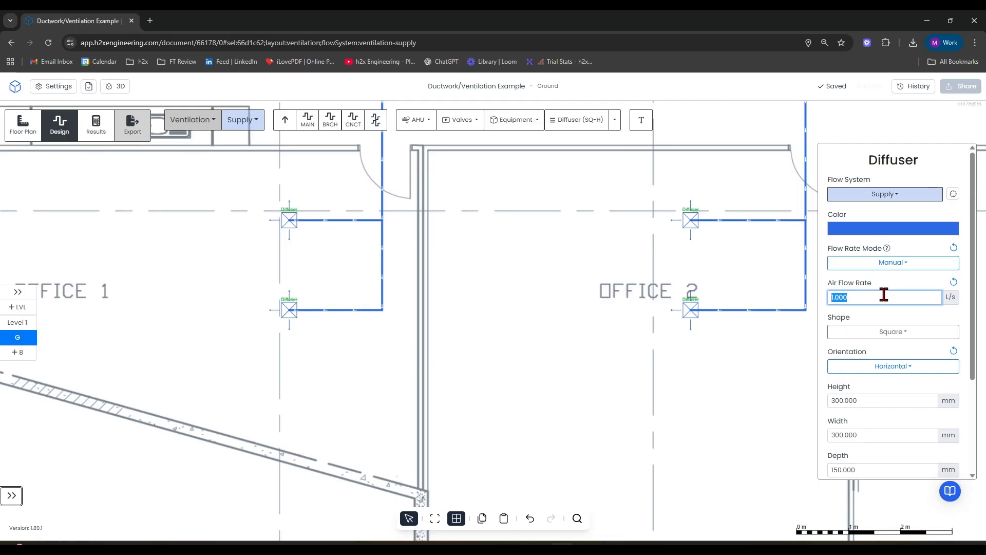
pyautogui.click(670, 268)
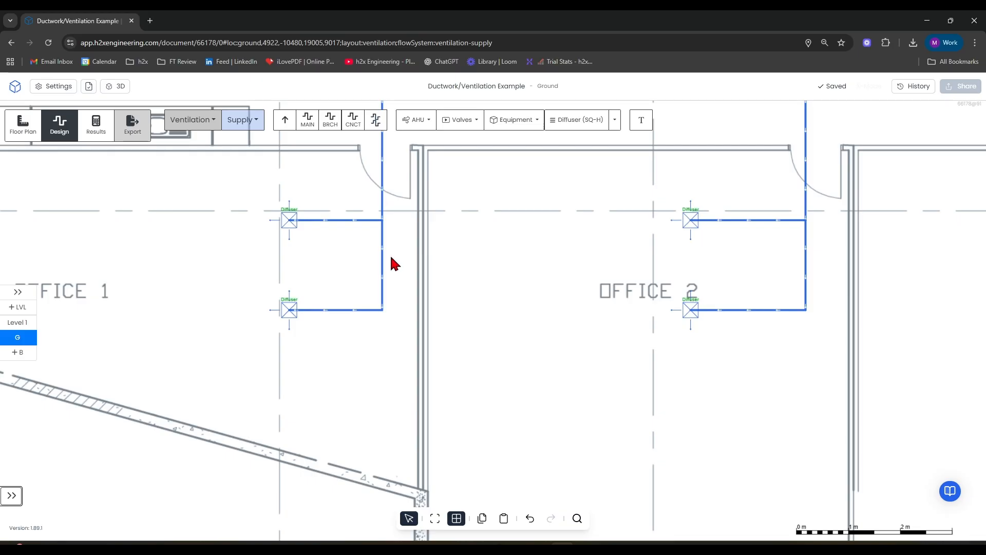
# - Review the options for selecting all diffuser nodes on this level or on all levels, starting from the upper Office 1 diffuser
pyautogui.click(286, 225)
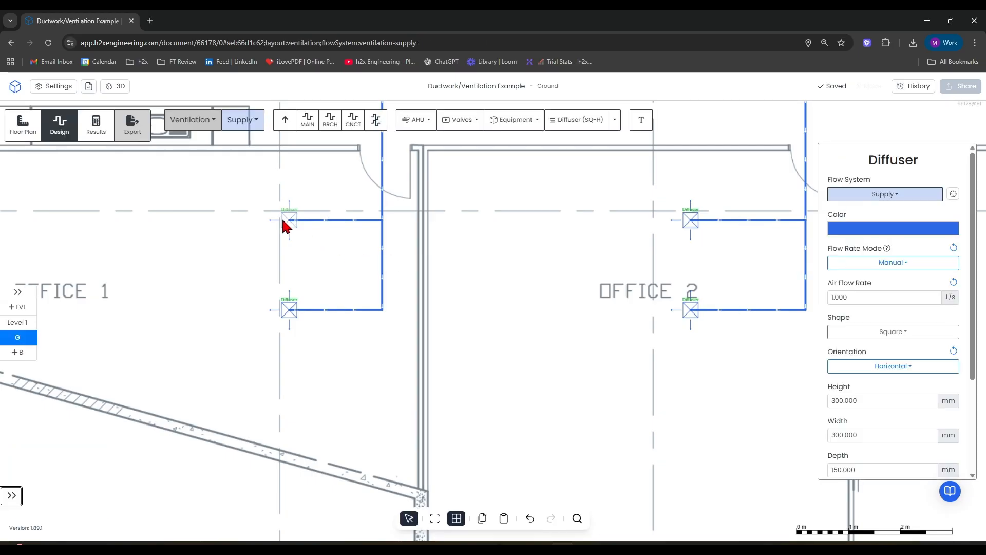
pyautogui.rightClick(285, 226)
pyautogui.moveTo(301, 229)
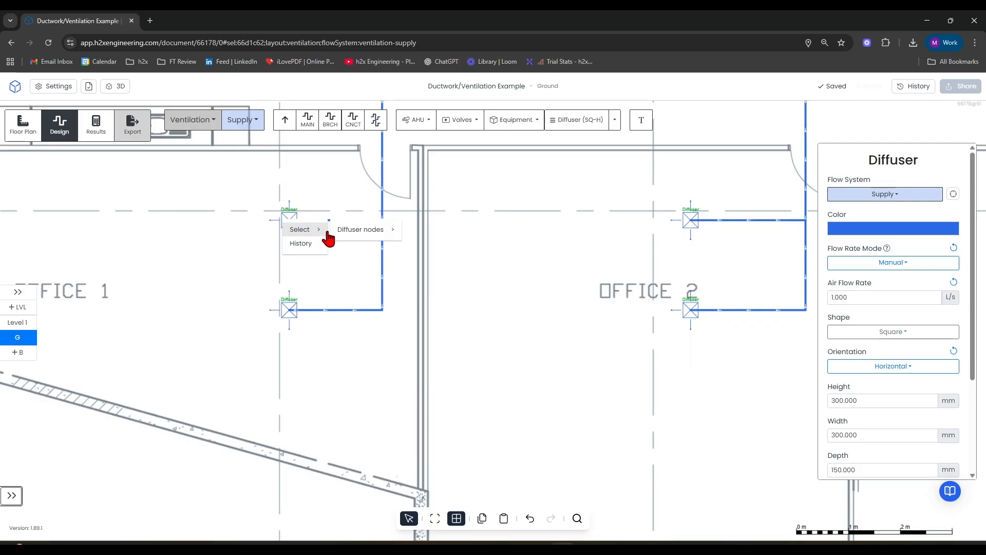
pyautogui.moveTo(360, 233)
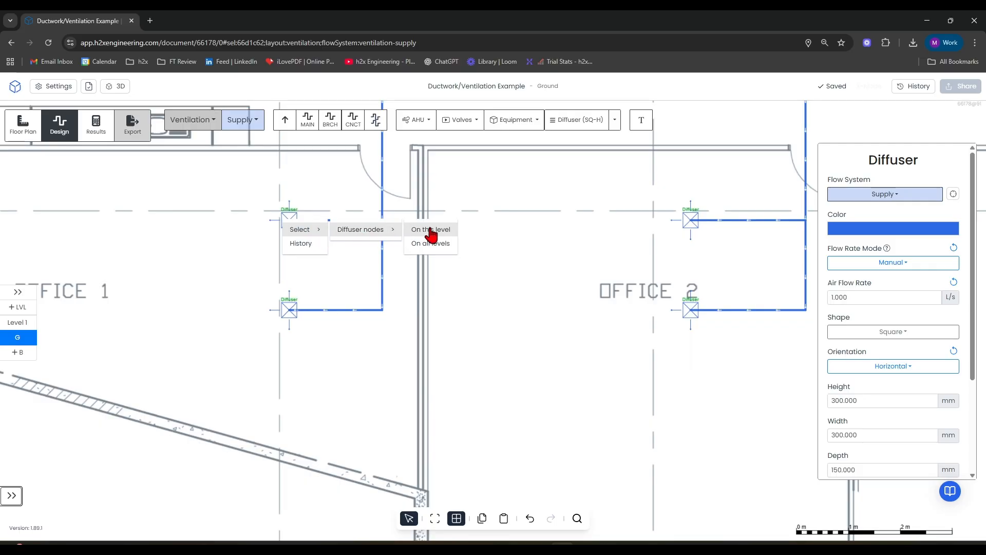
pyautogui.click(497, 225)
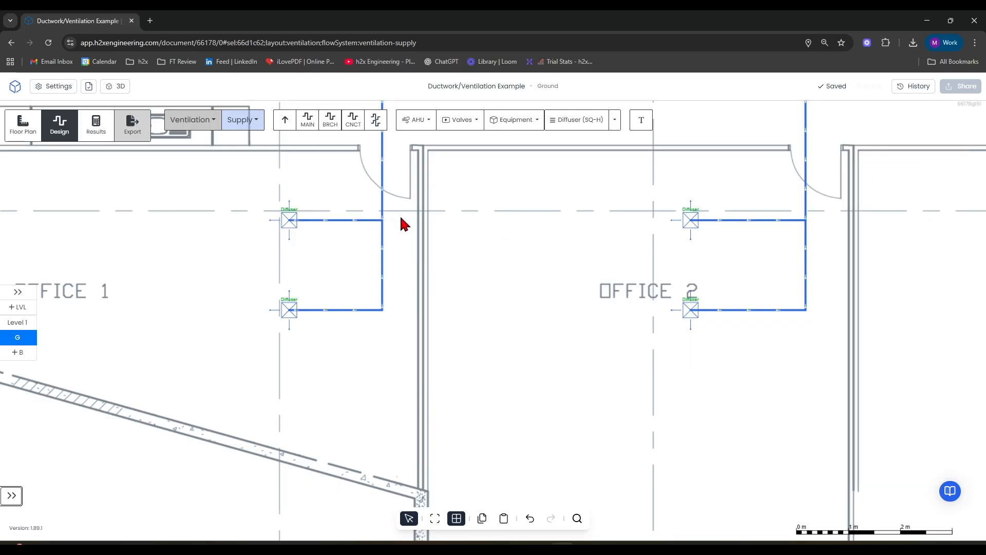
# - Set the four diffusers in Office 1 and Office 2 to Manual flow rate mode with an air flow rate of 15 L/s
pyautogui.click(290, 220)
pyautogui.moveTo(292, 315); pyautogui.dragTo(290, 316)
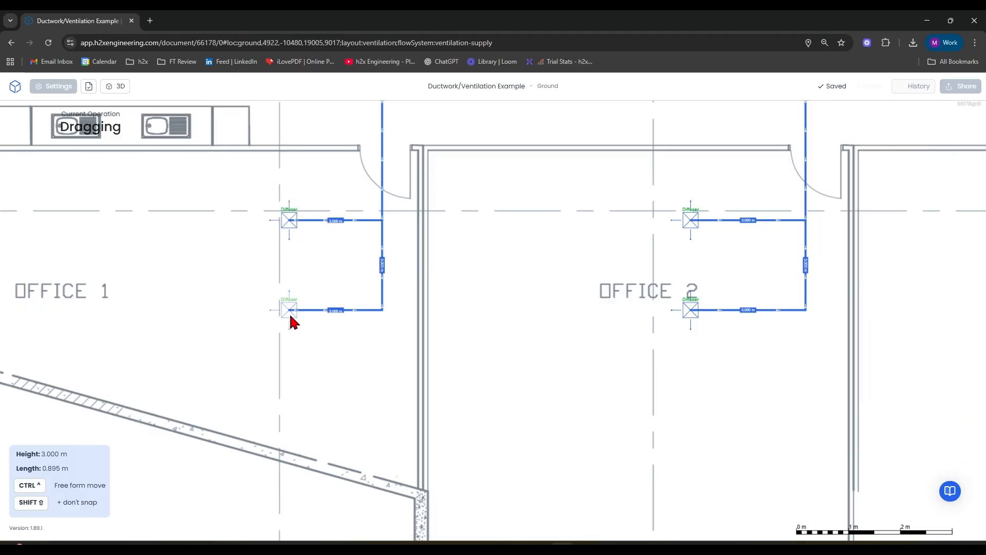
pyautogui.keyDown('shift'); pyautogui.click(687, 316); pyautogui.keyUp('shift')
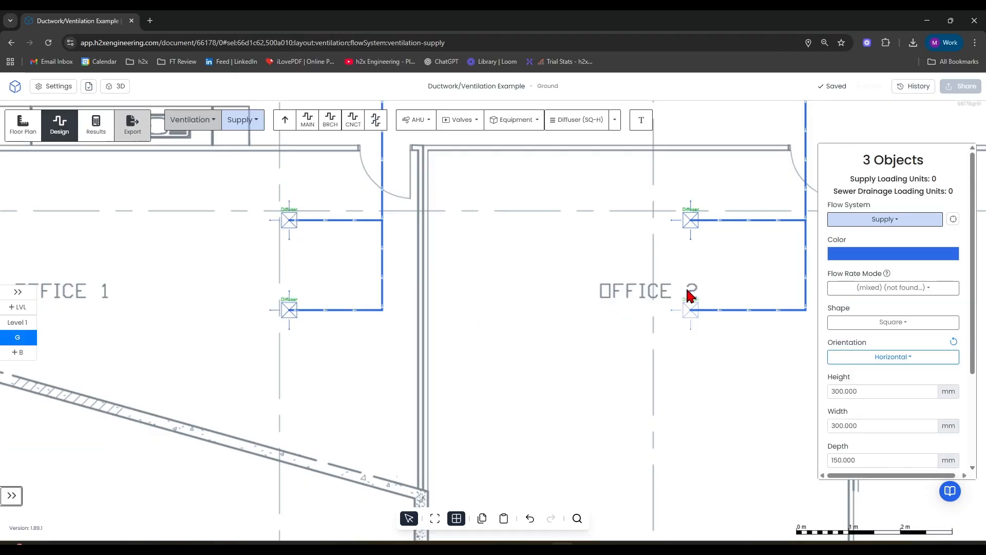
pyautogui.keyDown('shift'); pyautogui.click(689, 227); pyautogui.keyUp('shift')
pyautogui.click(885, 289)
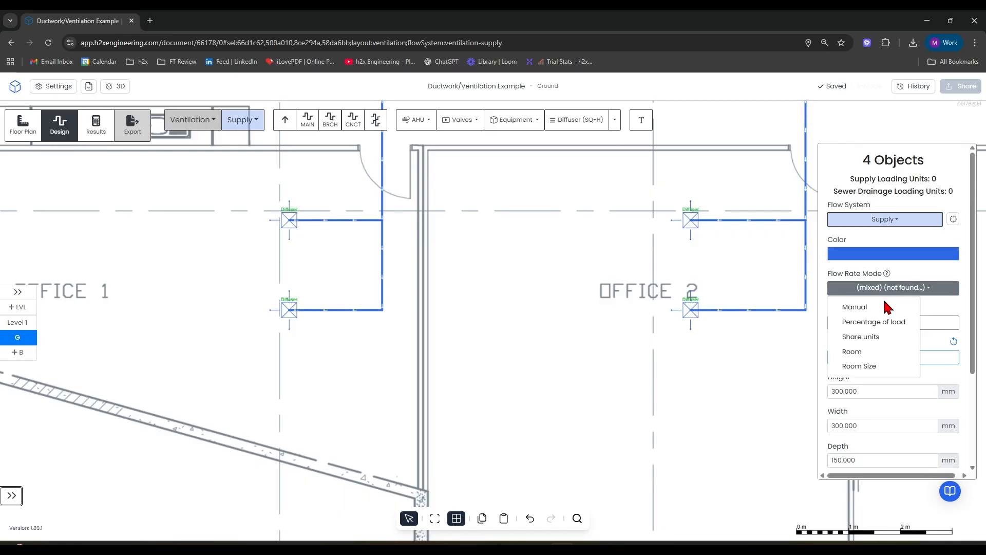
pyautogui.click(873, 307)
pyautogui.click(852, 320)
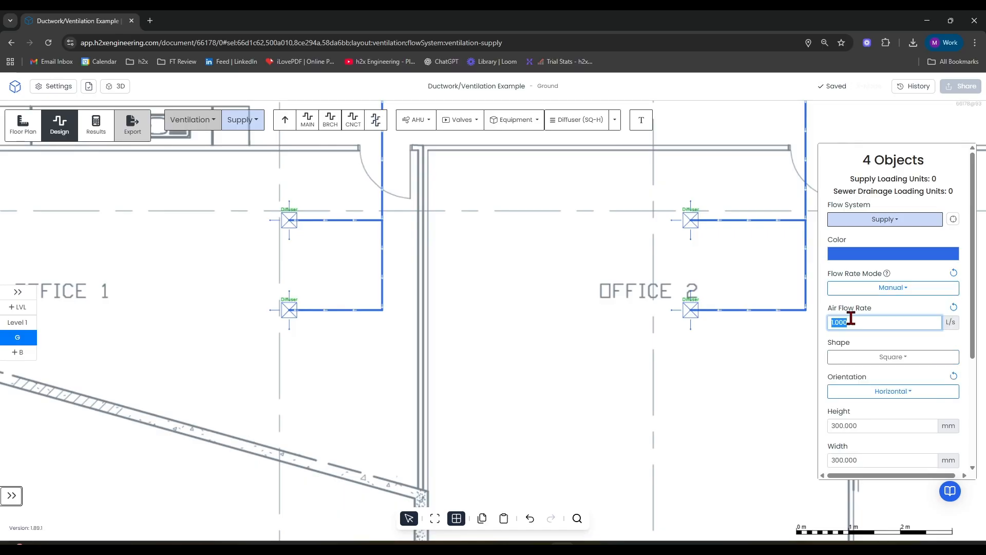
pyautogui.write('15')
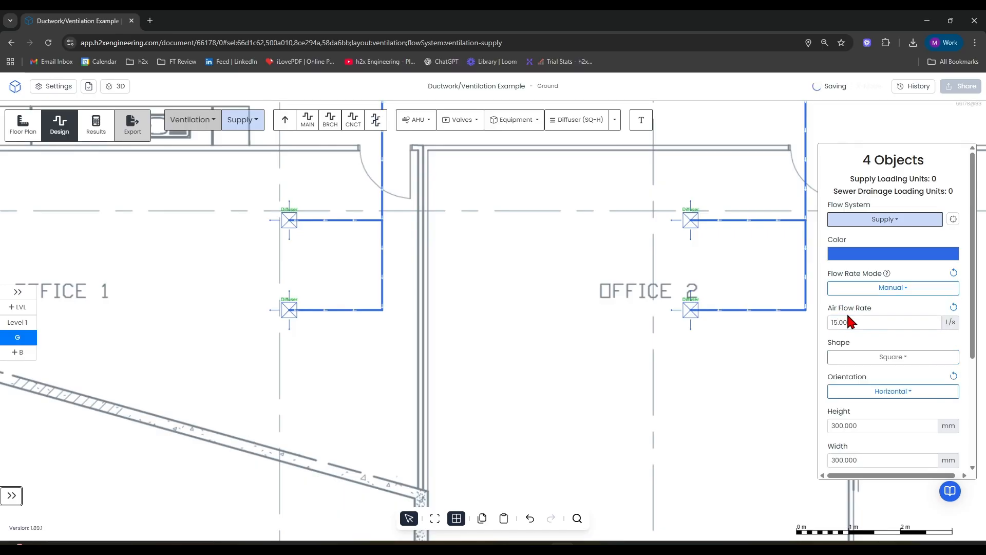
pyautogui.click(648, 260)
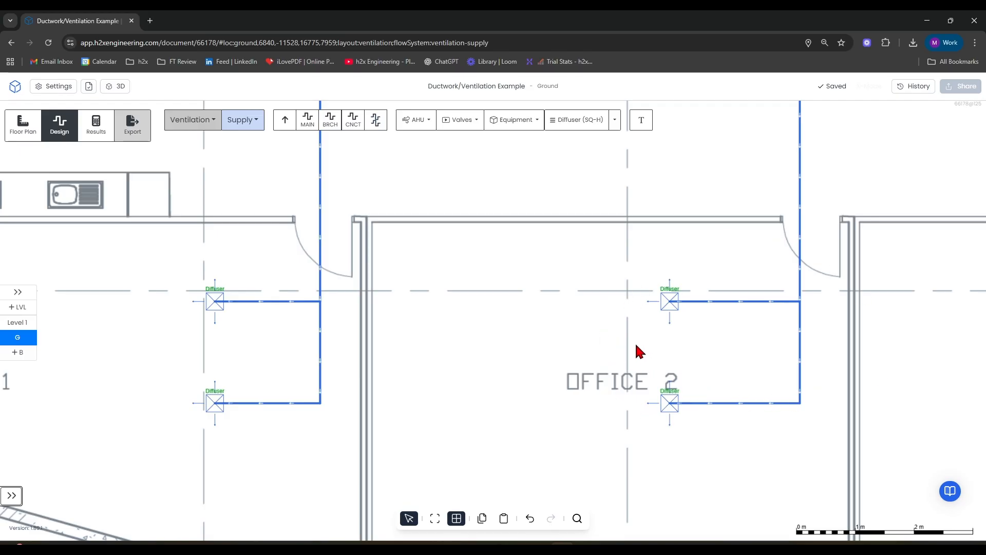
# - Copy the Office 2 branch duct with its two diffusers into Office 3, running through the doorway and connected to the long cross duct
pyautogui.scroll(-3, 636, 345)
pyautogui.moveTo(755, 256); pyautogui.dragTo(491, 291)
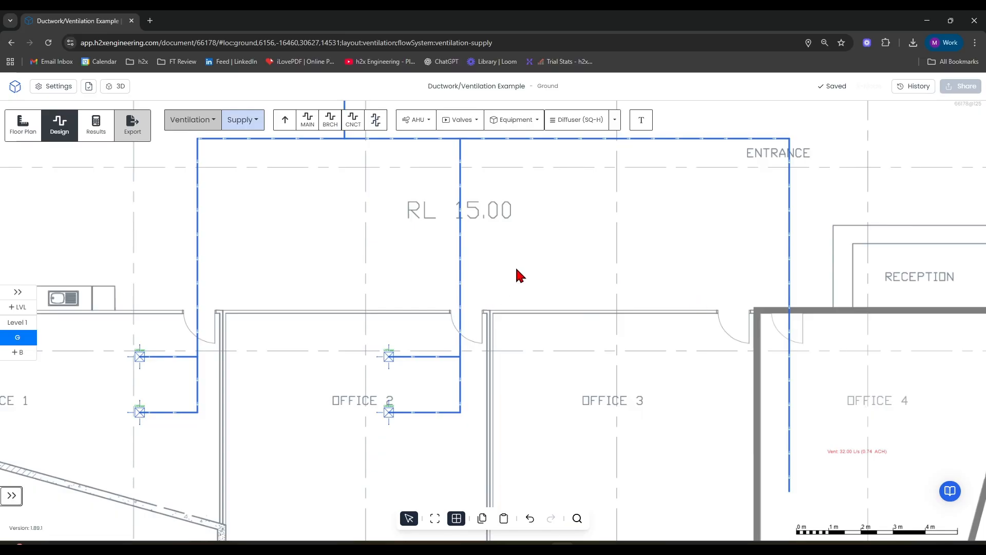
pyautogui.moveTo(502, 231); pyautogui.dragTo(344, 467, button='right')
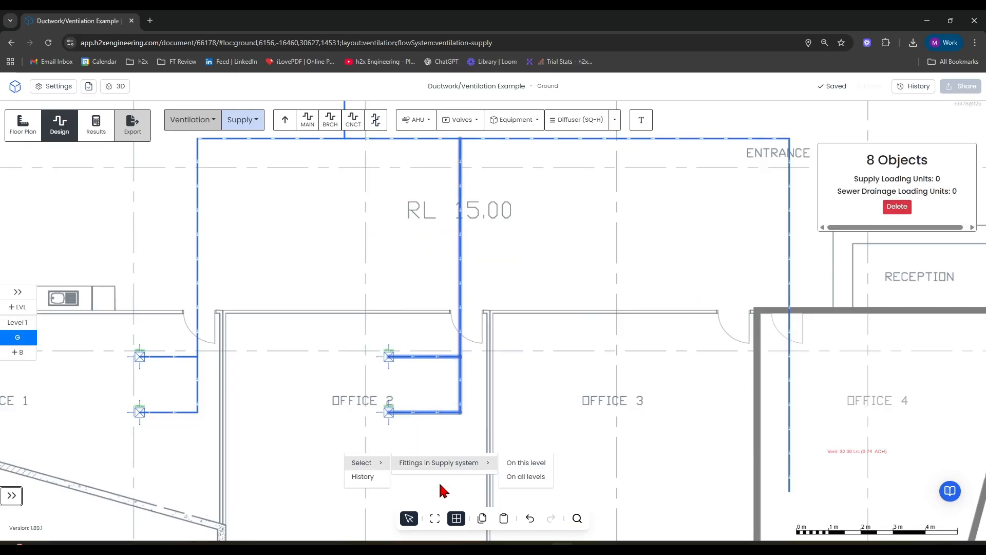
pyautogui.click(483, 519)
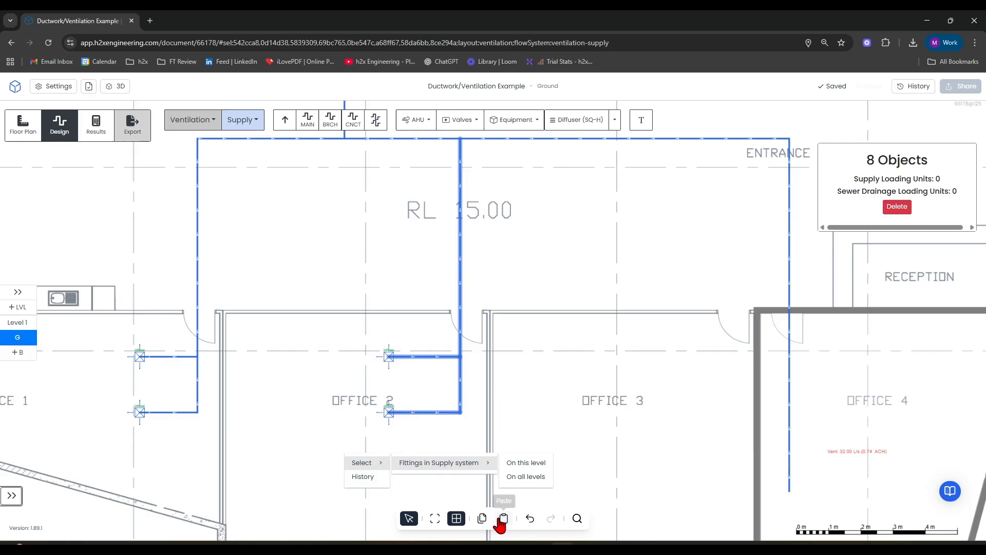
pyautogui.click(504, 519)
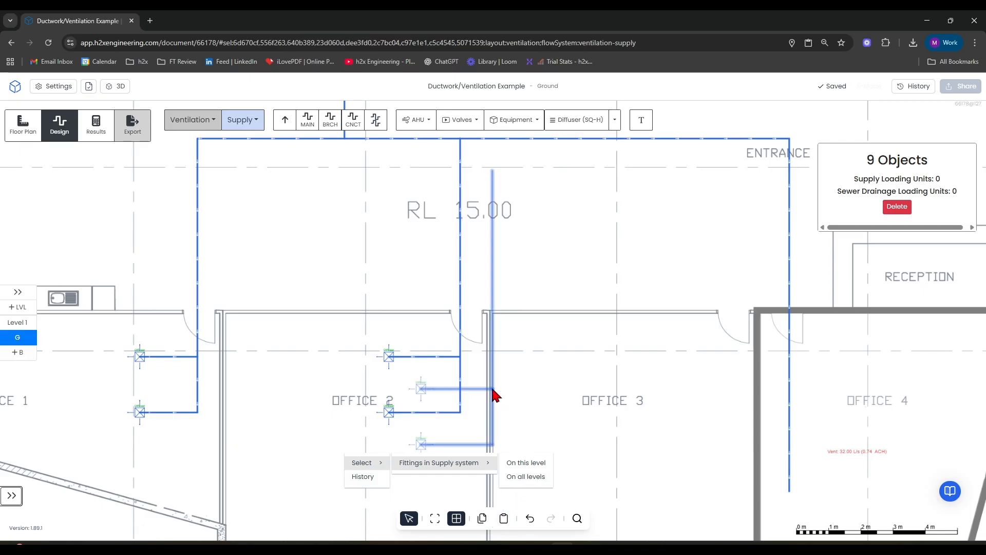
pyautogui.moveTo(493, 395)
pyautogui.mouseDown()
pyautogui.moveTo(561, 414)
pyautogui.moveTo(666, 417)
pyautogui.moveTo(715, 402)
pyautogui.moveTo(735, 385)
pyautogui.moveTo(737, 358)
pyautogui.mouseUp()
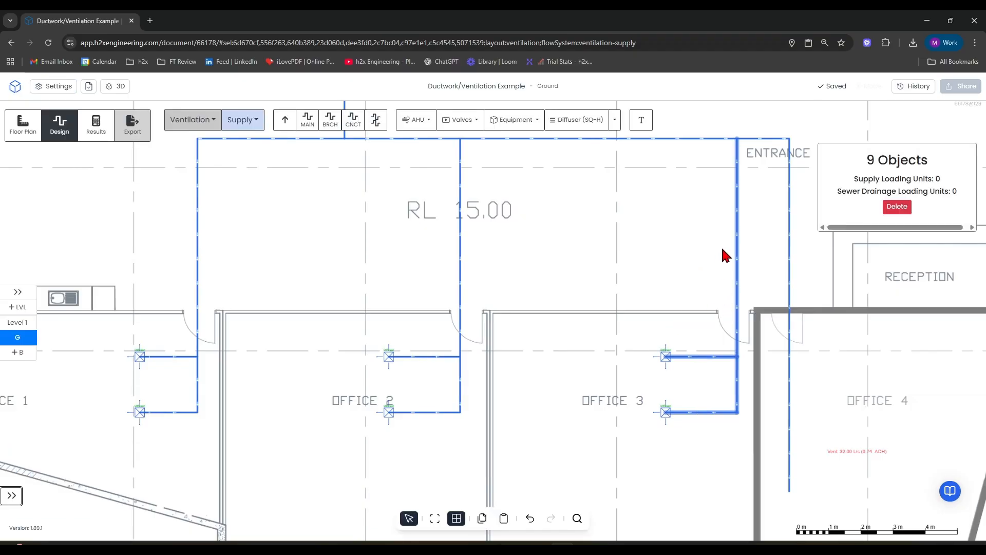
pyautogui.scroll(5, 724, 255)
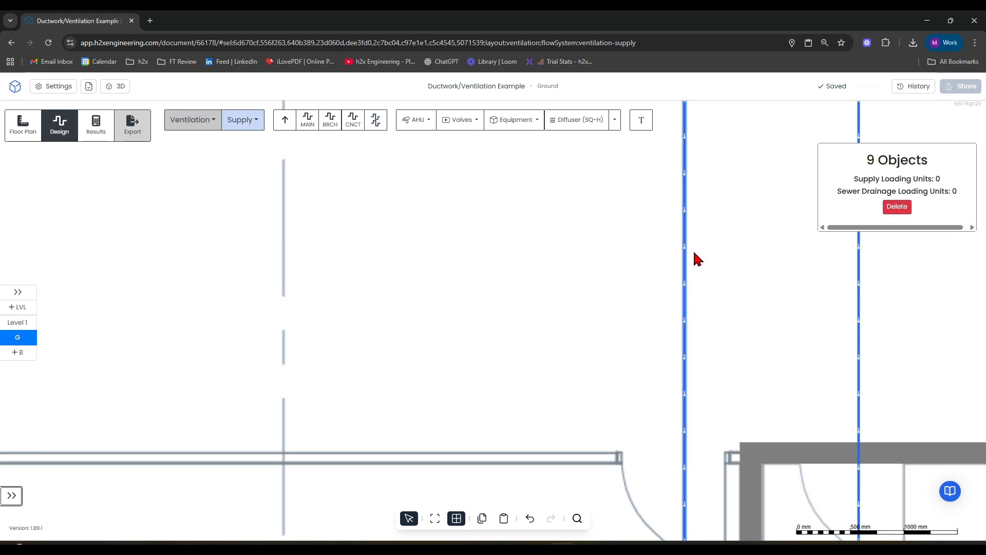
pyautogui.scroll(-4, 719, 303)
pyautogui.click(719, 304)
# - Place two vertically aligned Square Horizontal (SQ-H) diffusers in Office 4, connected to its branch duct at 3 m height
pyautogui.moveTo(607, 307); pyautogui.dragTo(260, 194)
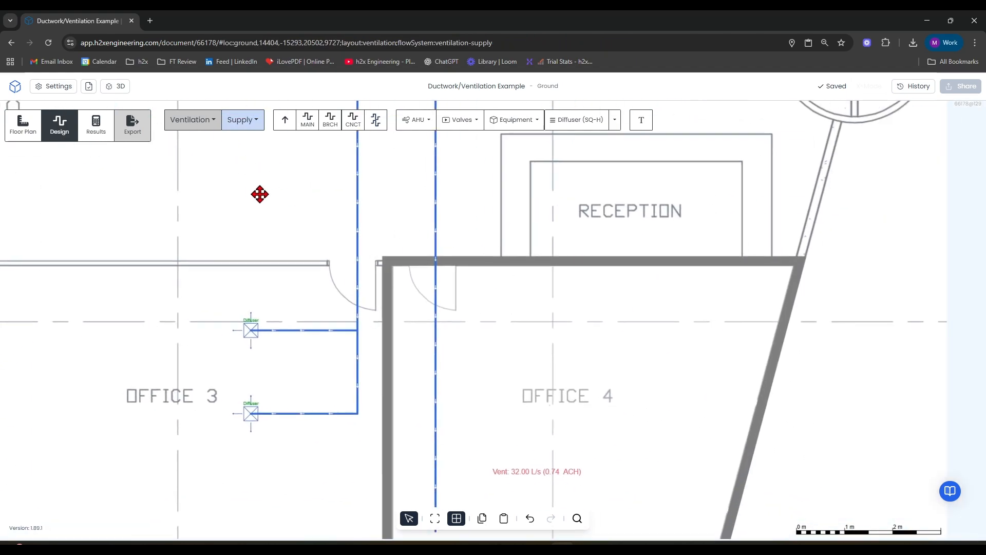
pyautogui.moveTo(786, 467); pyautogui.dragTo(730, 325)
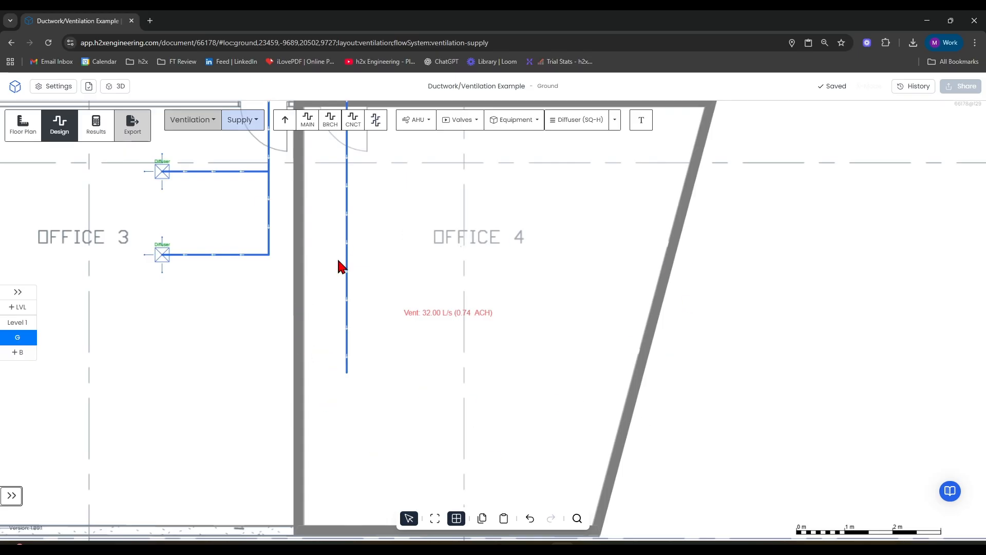
pyautogui.scroll(-2, 735, 348)
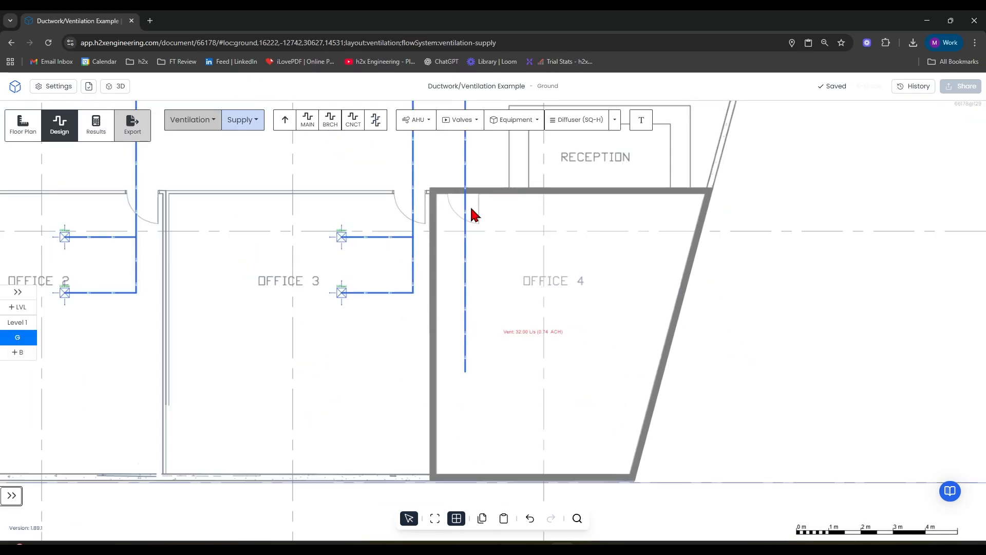
pyautogui.scroll(3, 591, 220)
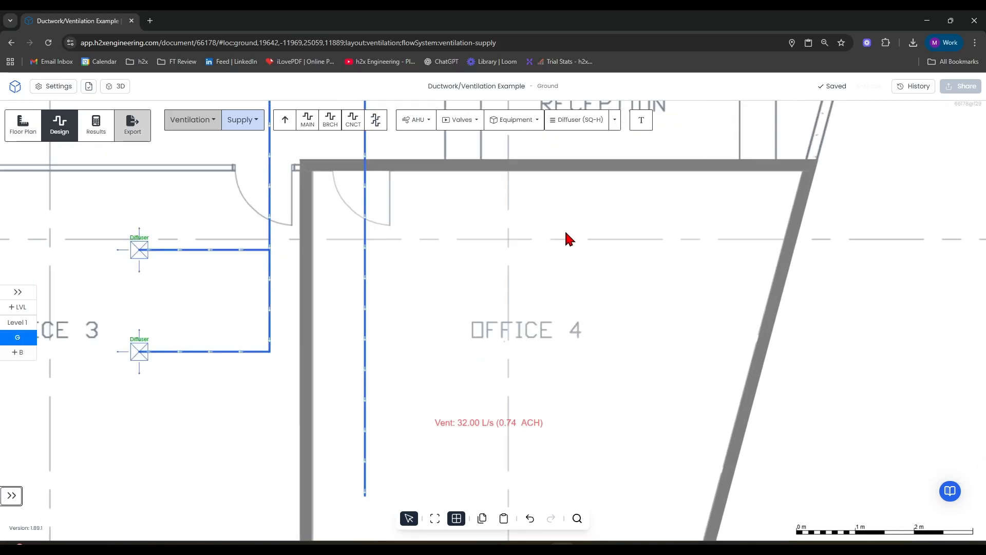
pyautogui.click(614, 120)
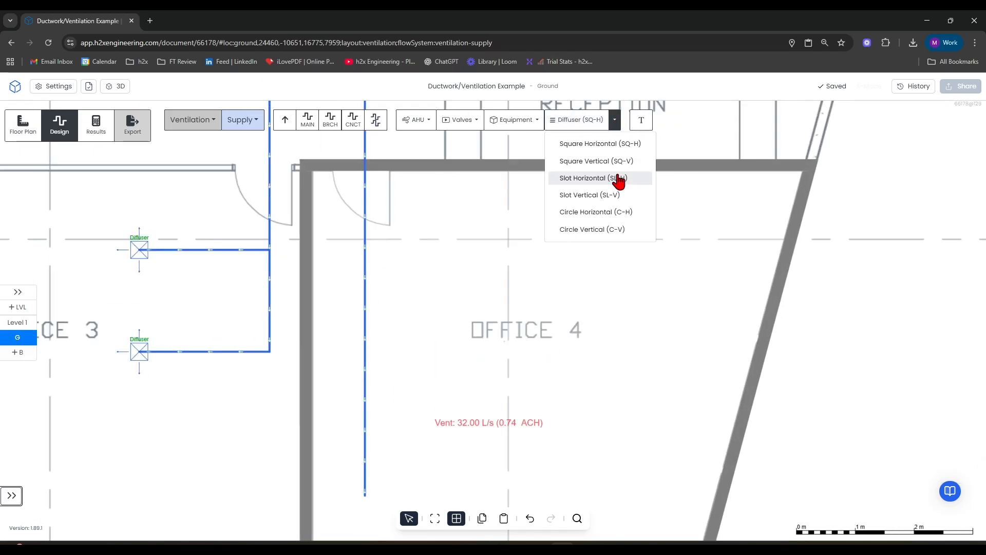
pyautogui.click(599, 146)
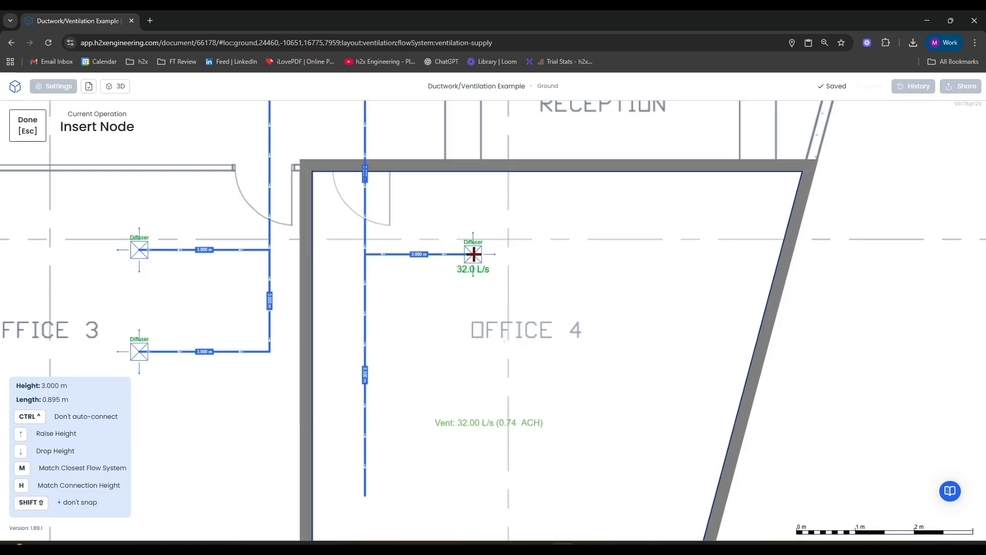
pyautogui.scroll(3, 416, 246)
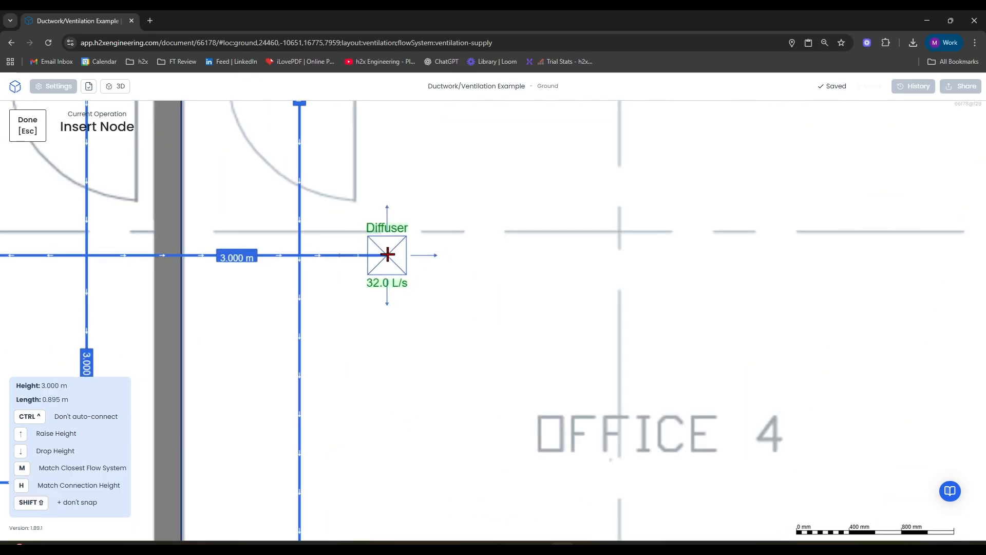
pyautogui.click(477, 225)
pyautogui.scroll(-2, 476, 226)
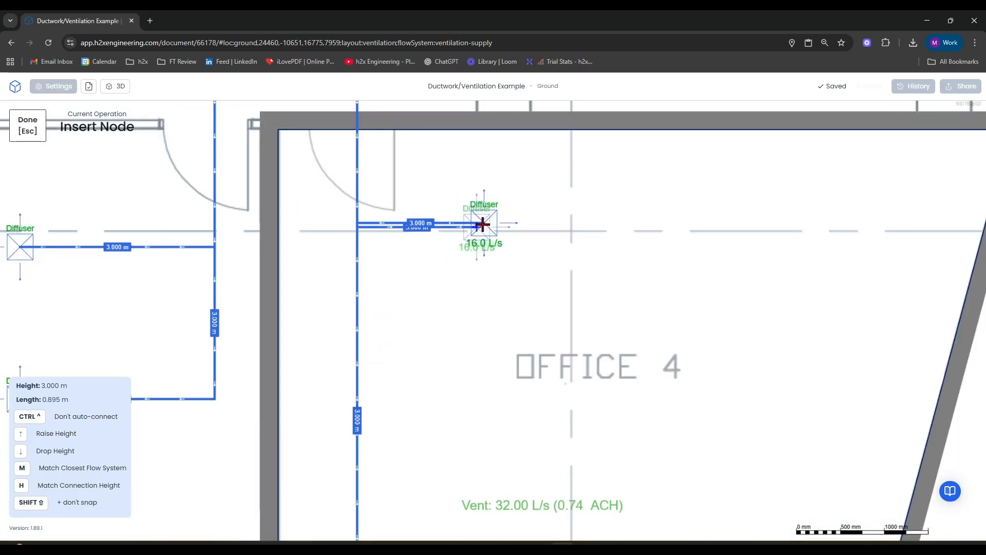
pyautogui.click(482, 378)
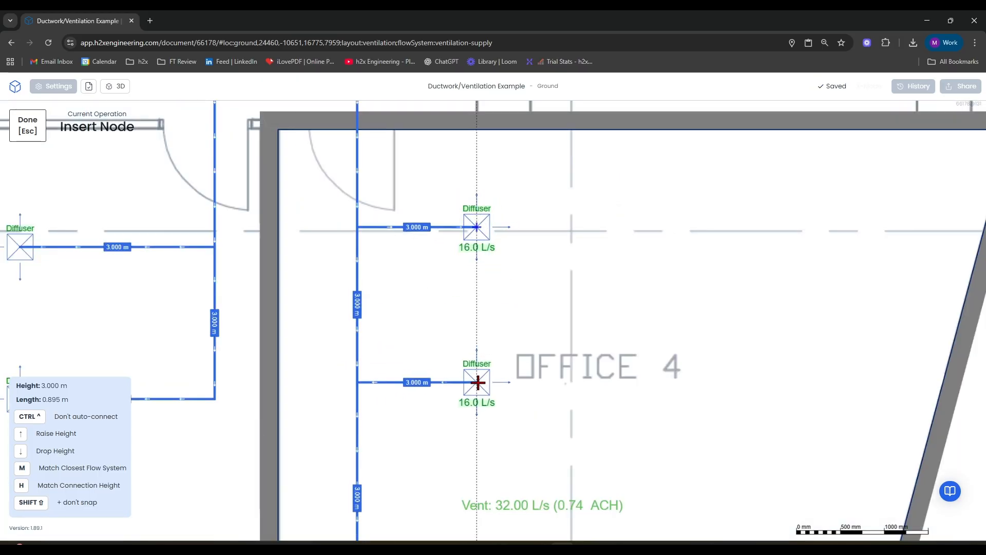
# - Insert a supply riser at the duct corner beside the indoor AHU in the plant room and check that position on Level 1
pyautogui.scroll(-3, 477, 381)
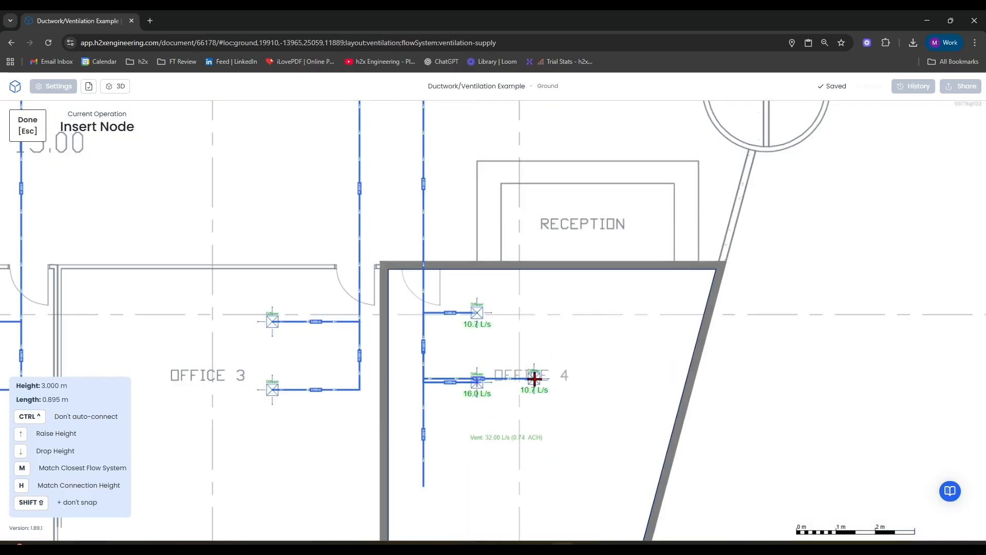
pyautogui.press('Escape')
pyautogui.scroll(-5, 770, 435)
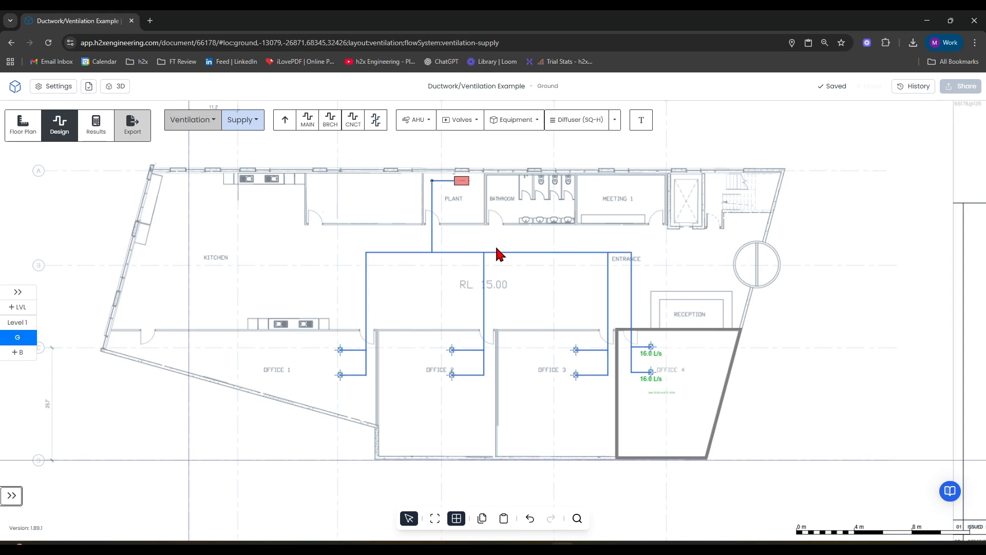
pyautogui.scroll(12, 418, 225)
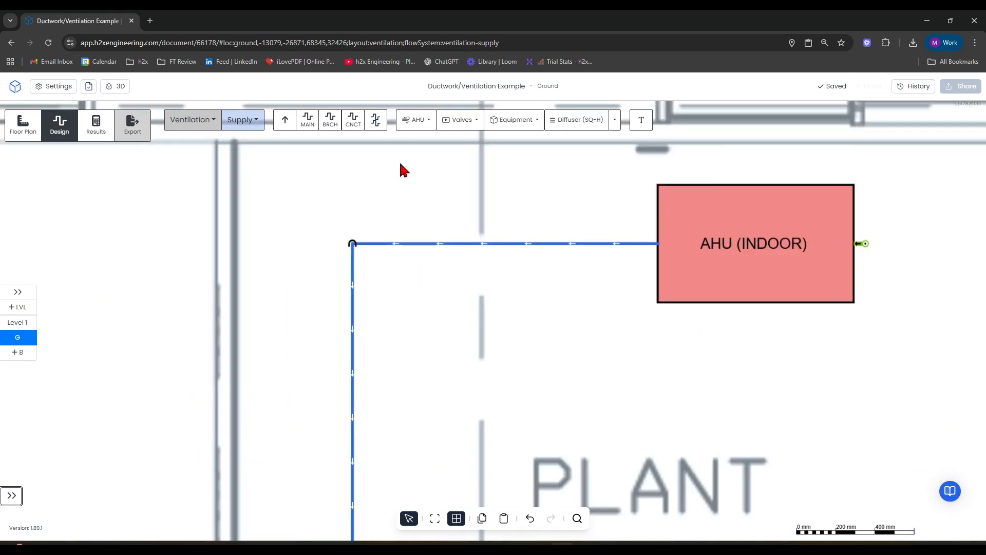
pyautogui.click(284, 122)
pyautogui.click(352, 243)
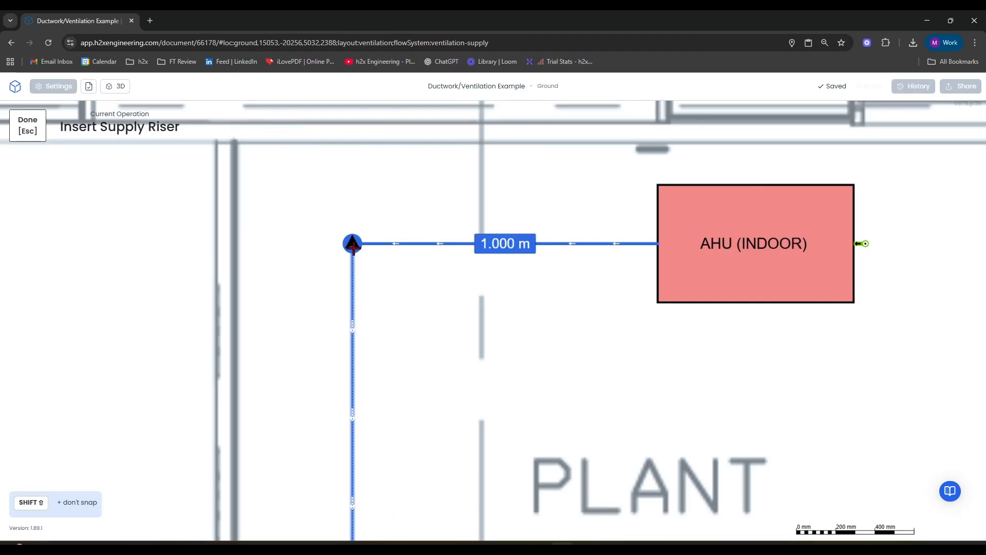
pyautogui.press('Escape')
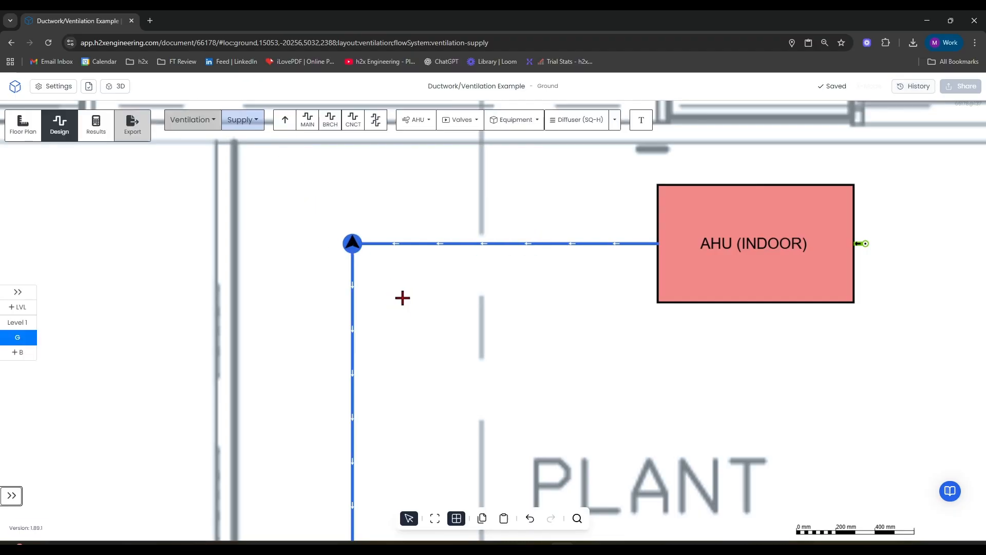
pyautogui.scroll(-10, 379, 288)
pyautogui.click(15, 323)
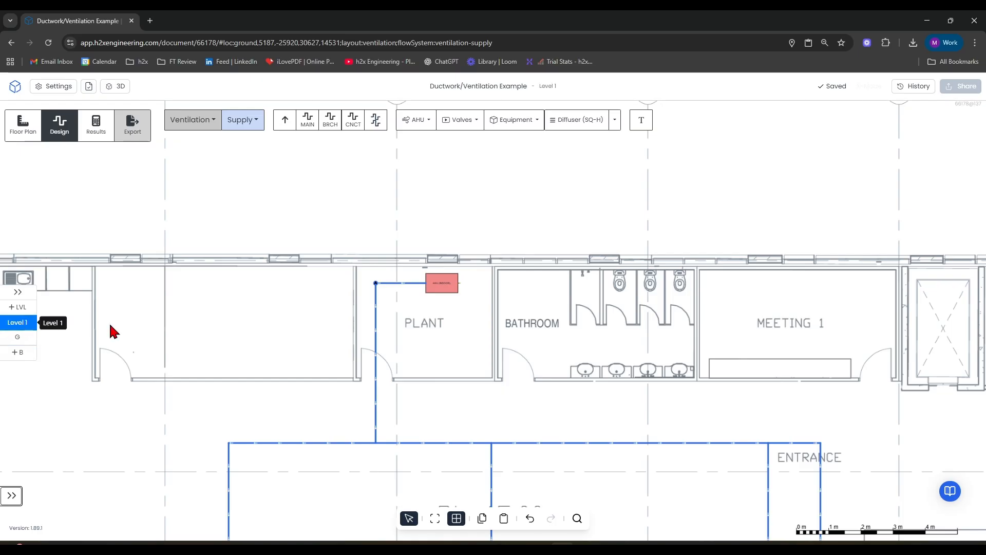
pyautogui.click(26, 335)
# - Copy the whole ground floor supply duct network with its diffusers and paste it onto Level 1
pyautogui.scroll(-10, 242, 281)
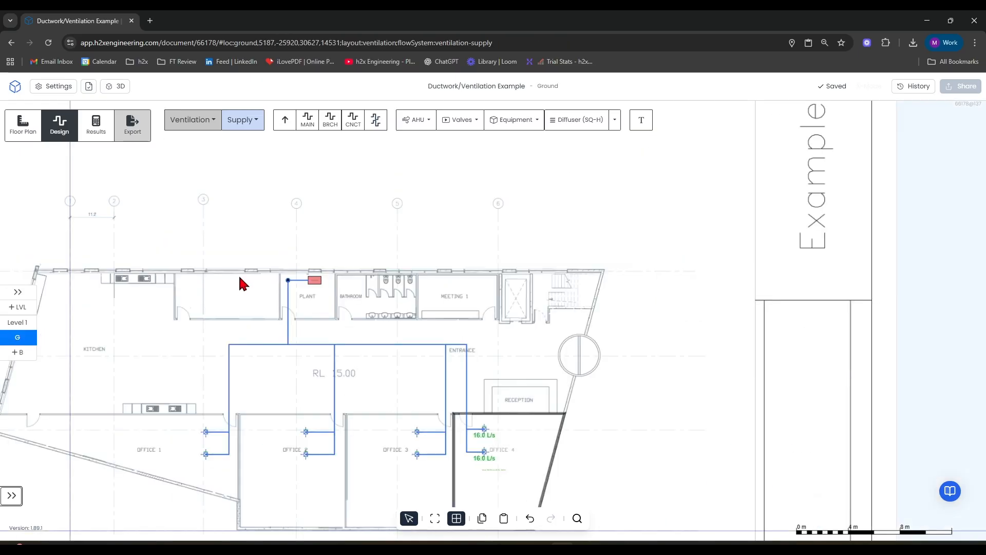
pyautogui.moveTo(413, 275); pyautogui.dragTo(185, 351)
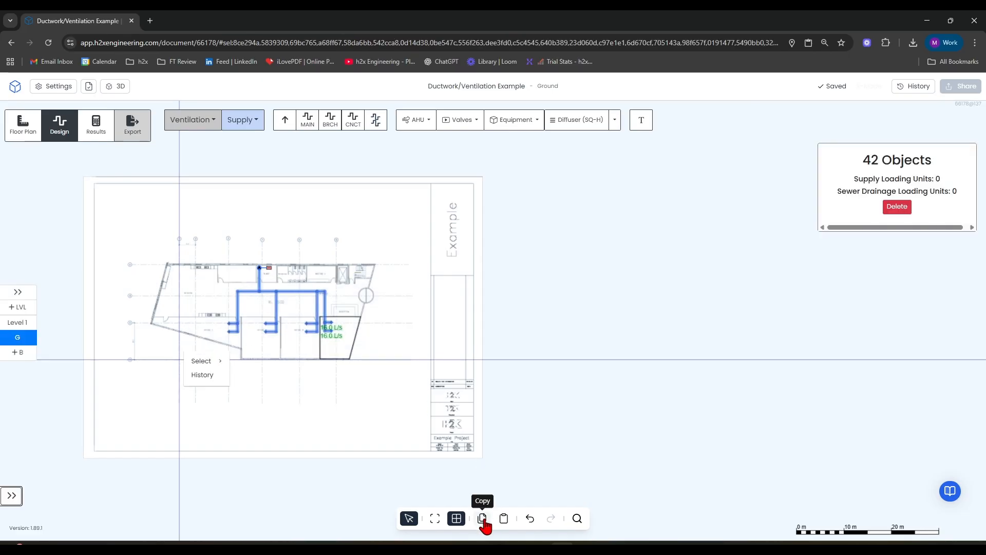
pyautogui.click(32, 322)
pyautogui.click(504, 518)
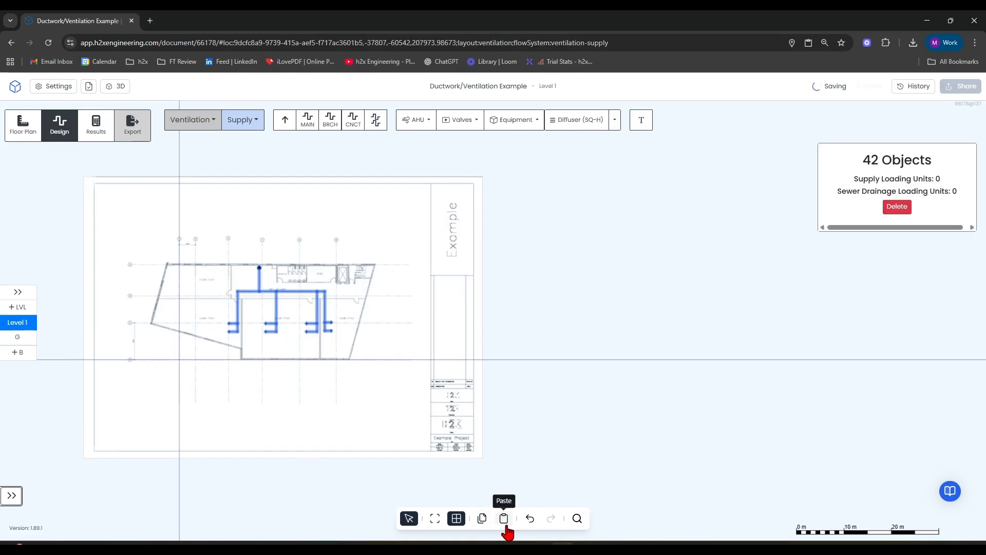
pyautogui.click(489, 443)
# - Move the westernmost Level 1 branch duct and its two diffusers into the north-west Future Fitout room, one near each end of the room
pyautogui.scroll(5, 248, 318)
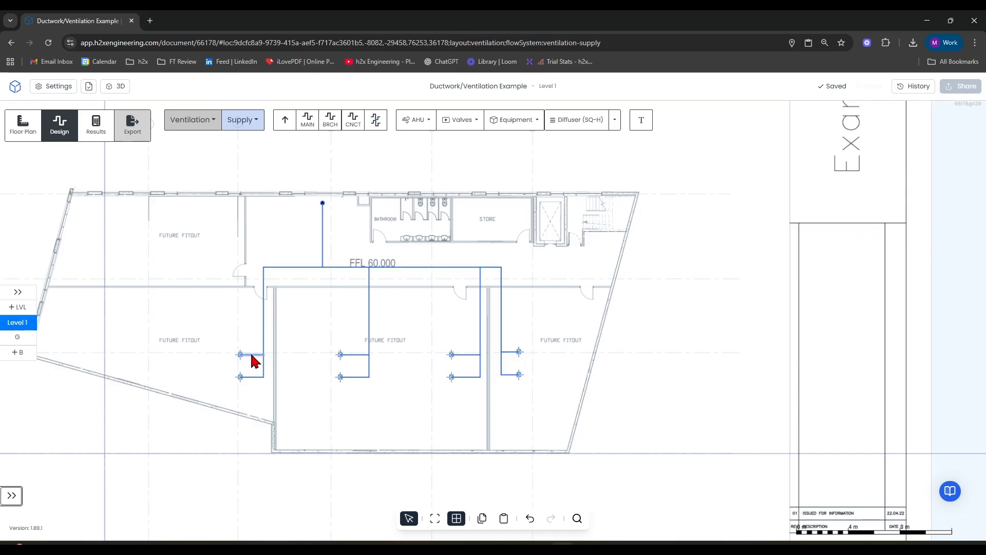
pyautogui.moveTo(251, 355); pyautogui.dragTo(254, 307)
pyautogui.moveTo(271, 271); pyautogui.dragTo(320, 346)
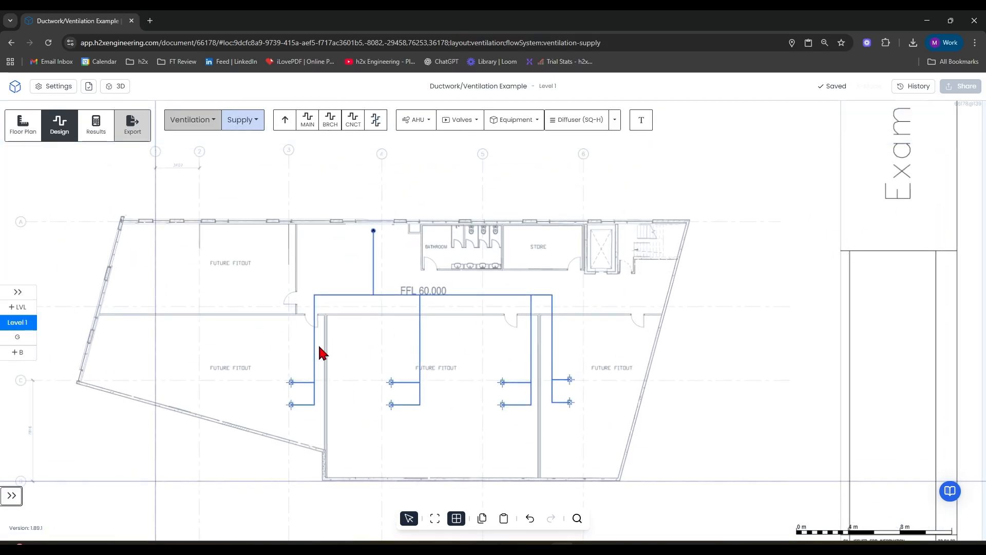
pyautogui.scroll(3, 319, 348)
pyautogui.moveTo(370, 437); pyautogui.dragTo(375, 246)
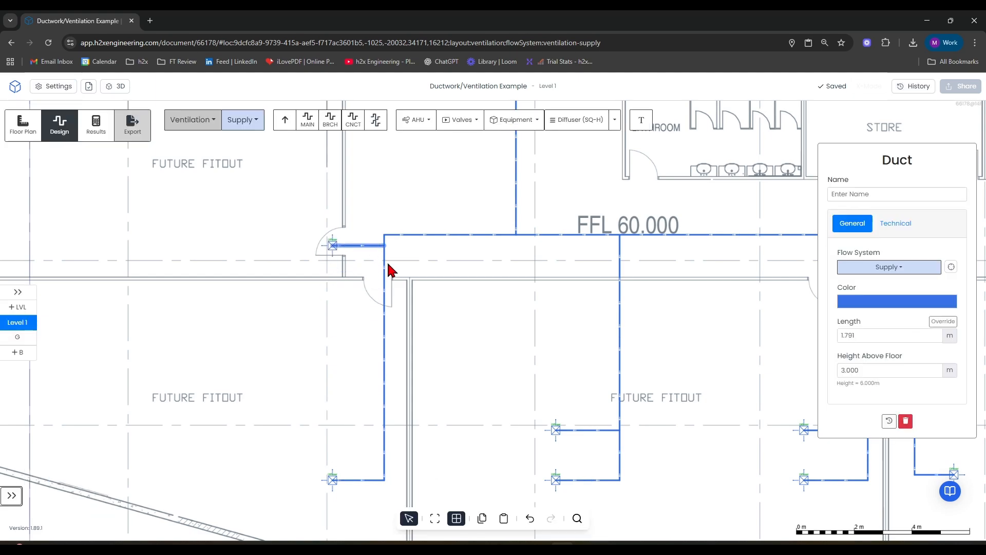
pyautogui.moveTo(335, 490); pyautogui.dragTo(168, 237)
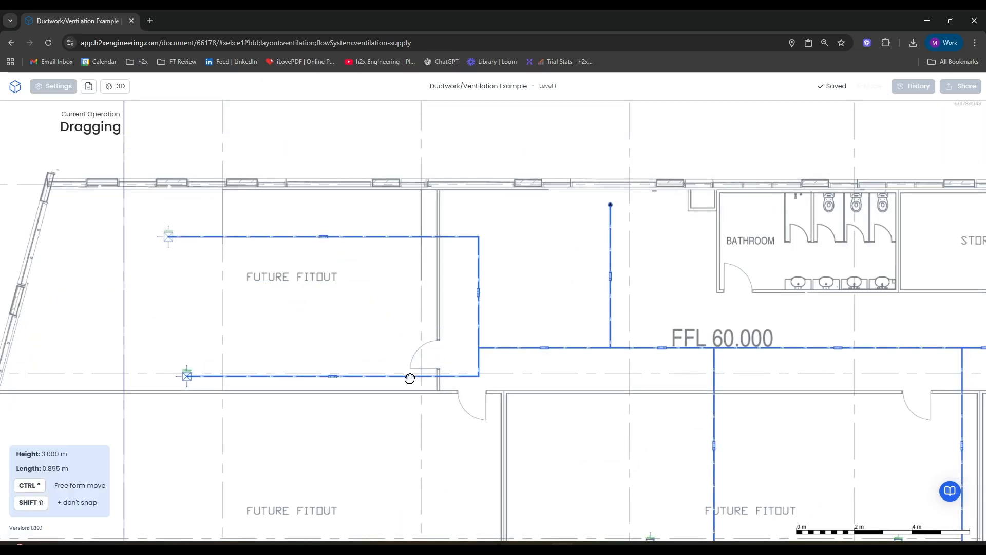
pyautogui.moveTo(479, 365); pyautogui.dragTo(296, 354)
# - Delete the two easternmost Level 1 branches with their four diffusers and the leftover stretch of cross duct
pyautogui.scroll(-3, 426, 452)
pyautogui.moveTo(541, 460); pyautogui.dragTo(264, 318)
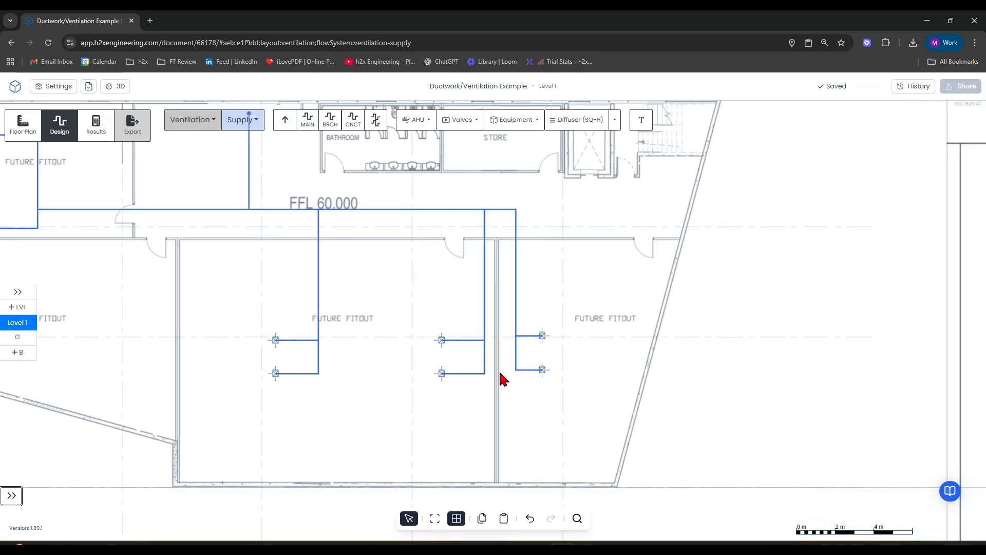
pyautogui.moveTo(494, 329); pyautogui.dragTo(404, 407, button='right')
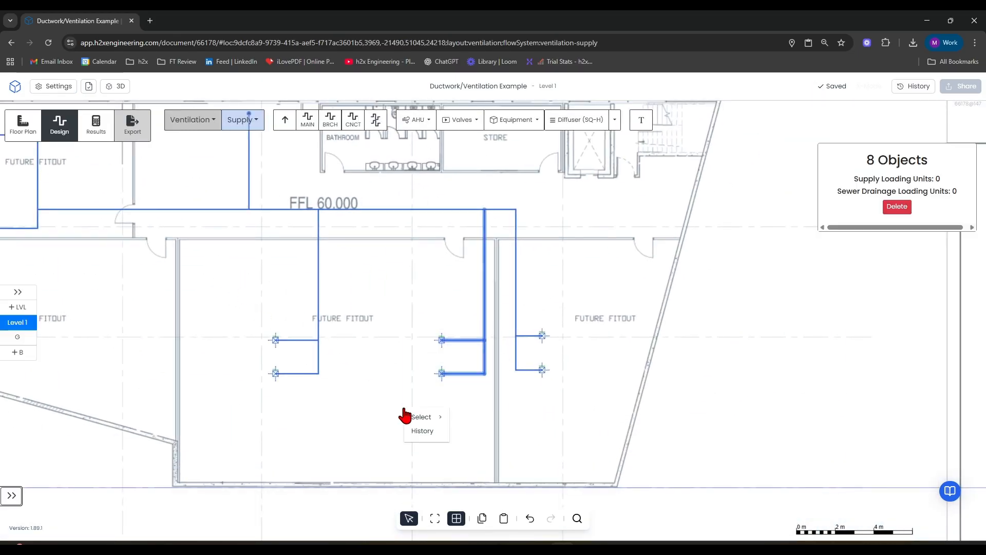
pyautogui.press('Delete')
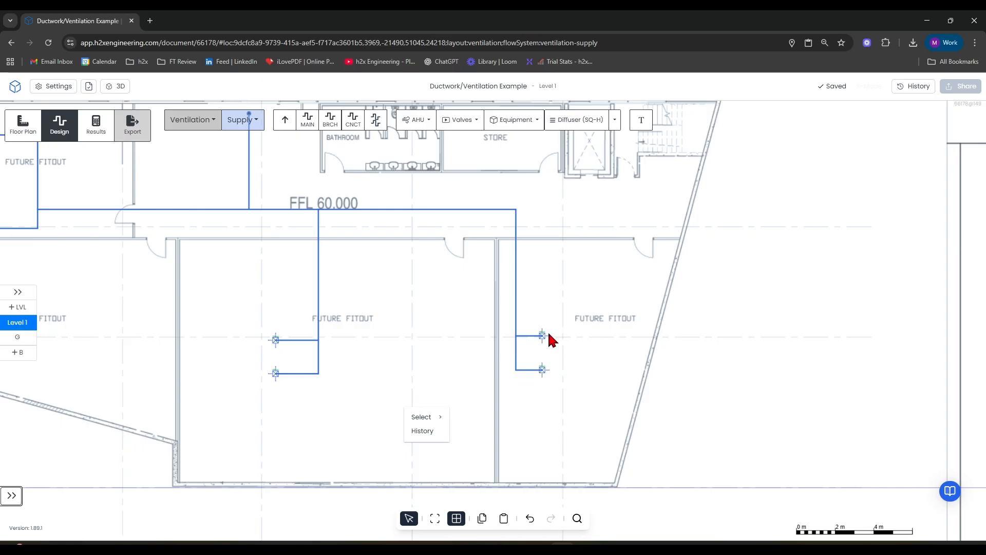
pyautogui.moveTo(568, 315); pyautogui.dragTo(497, 407)
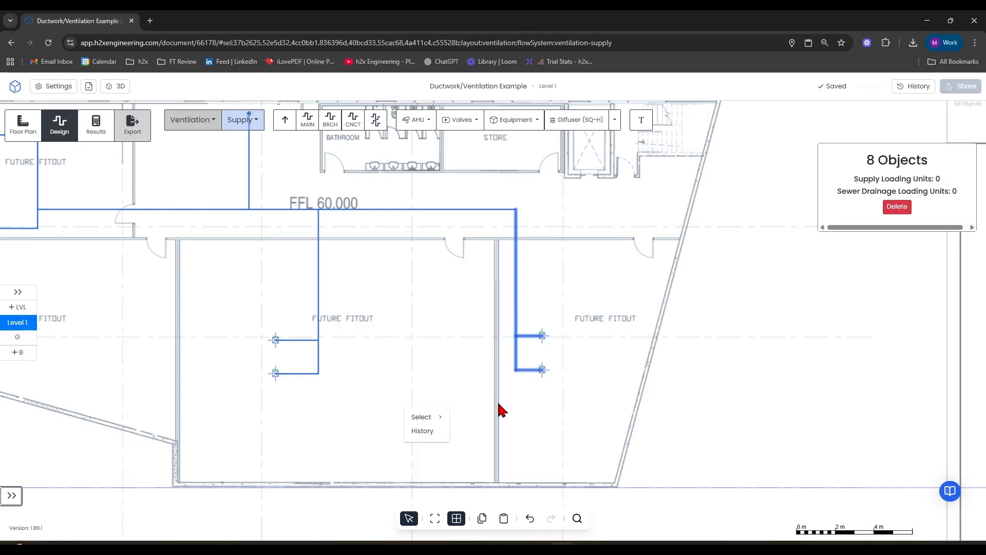
pyautogui.press('Delete')
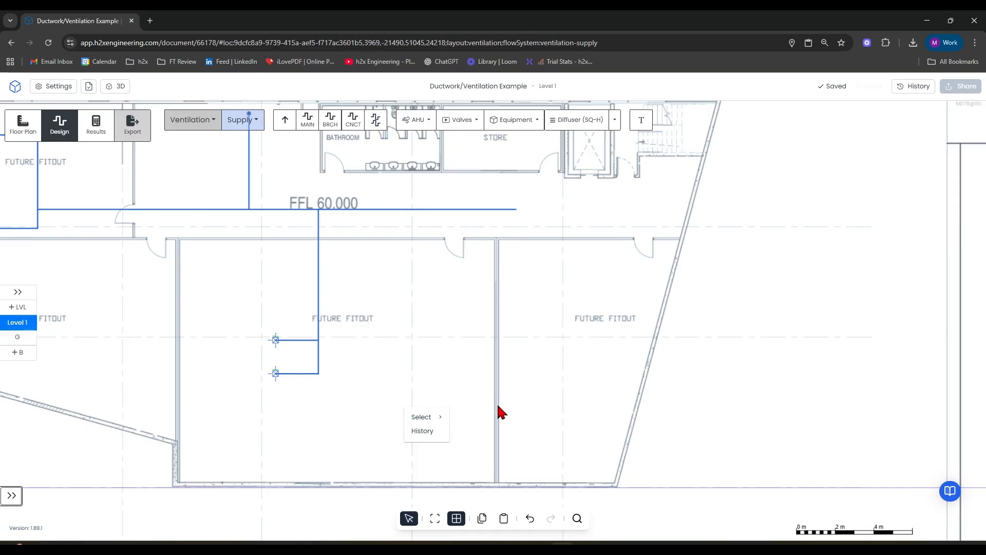
pyautogui.click(496, 208)
pyautogui.press('Delete')
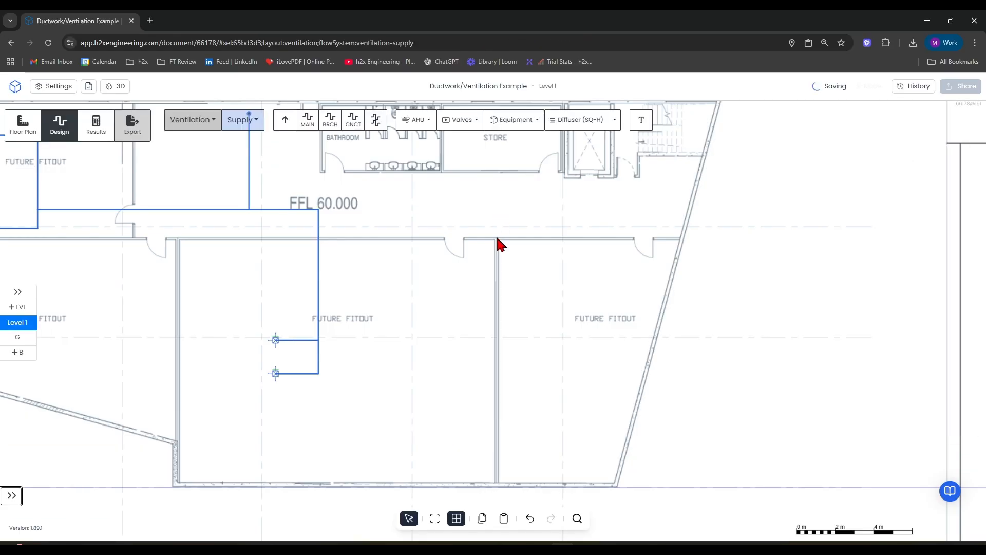
# - Place balancing dampers on Level 1, one on the middle room's branch duct and one on the duct towards the north-west room
pyautogui.moveTo(399, 249); pyautogui.dragTo(663, 311, button='middle')
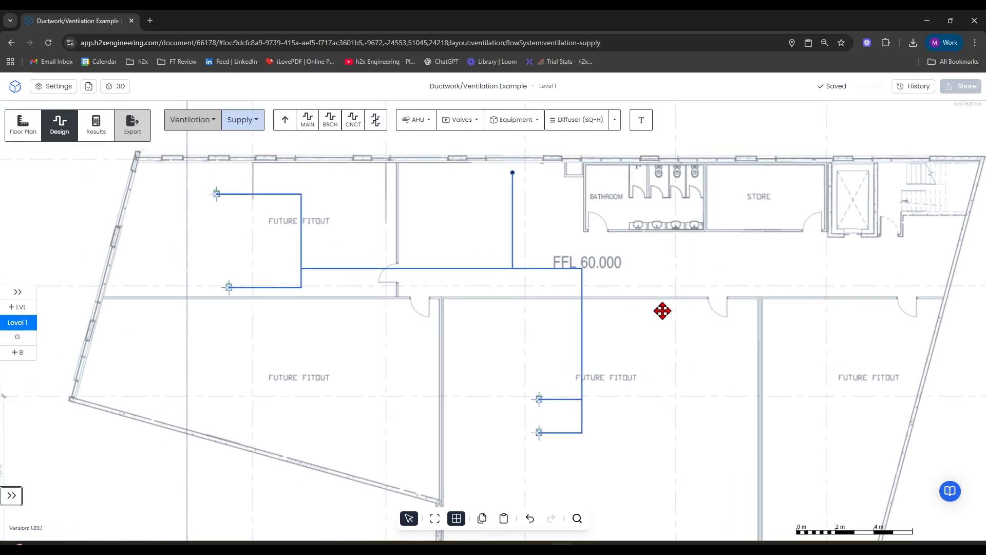
pyautogui.click(462, 119)
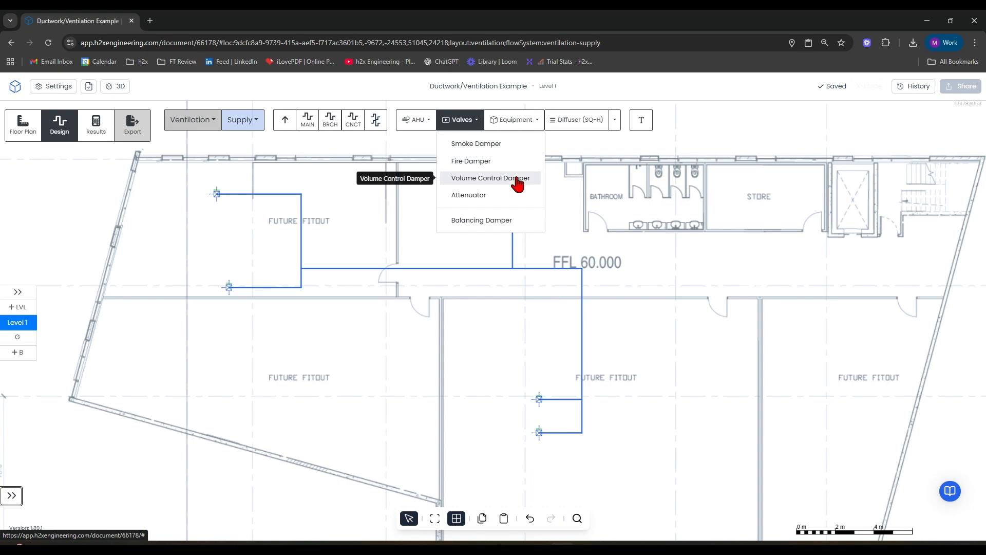
pyautogui.click(520, 229)
pyautogui.scroll(3, 565, 287)
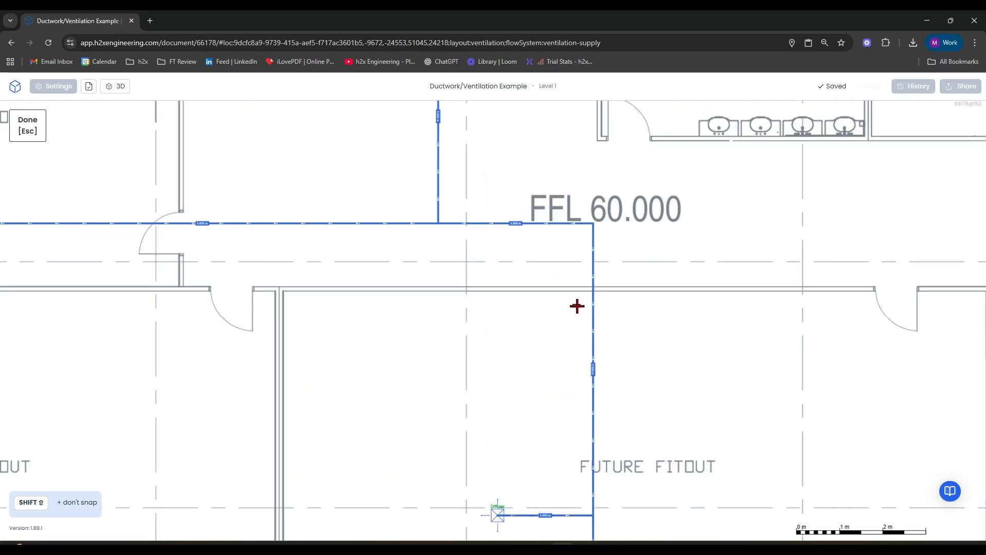
pyautogui.scroll(2, 594, 303)
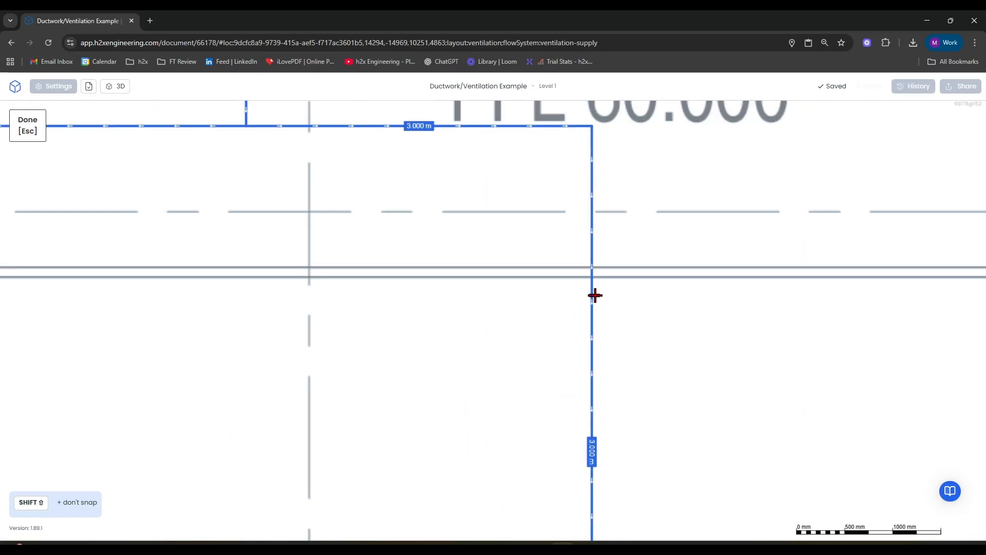
pyautogui.scroll(-2, 590, 288)
pyautogui.moveTo(417, 297); pyautogui.dragTo(674, 353)
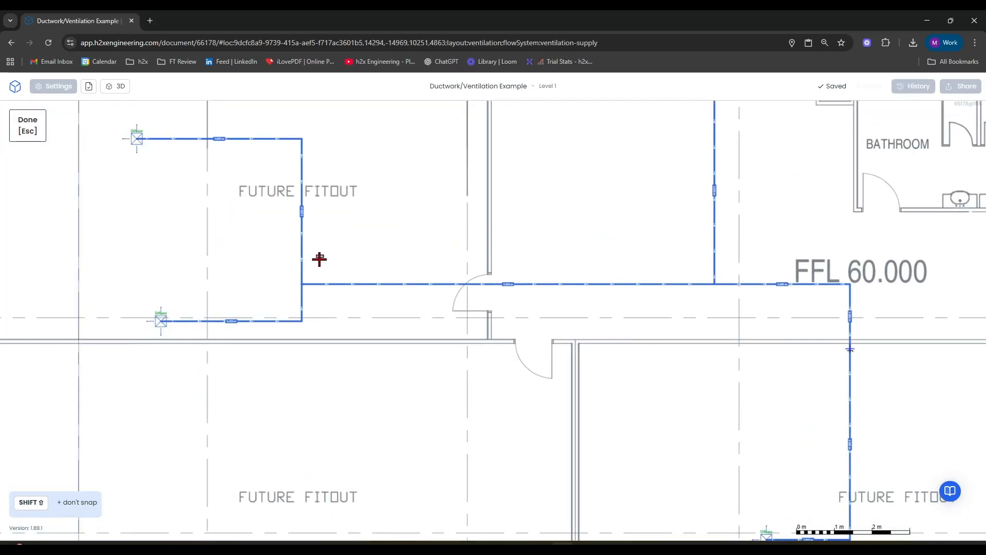
pyautogui.click(473, 285)
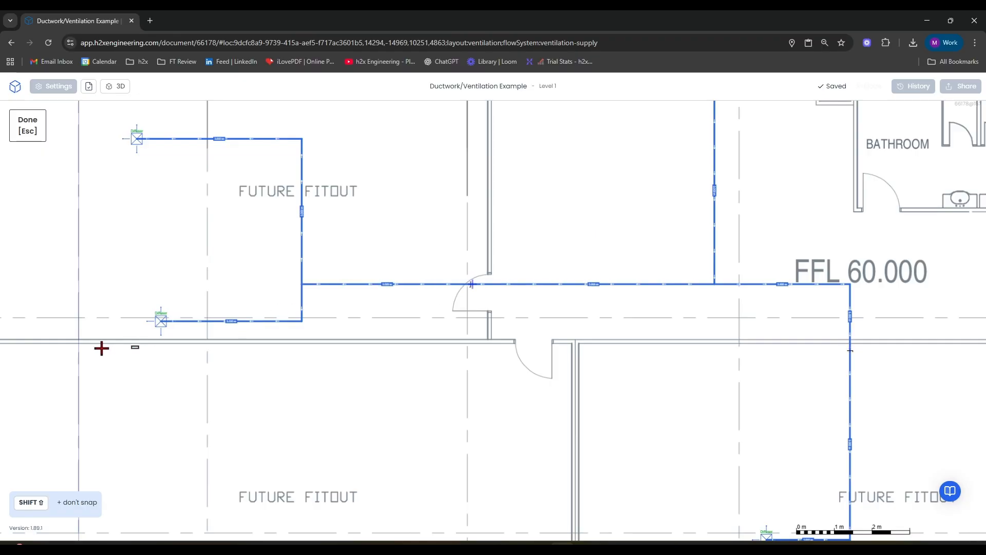
pyautogui.press('Escape')
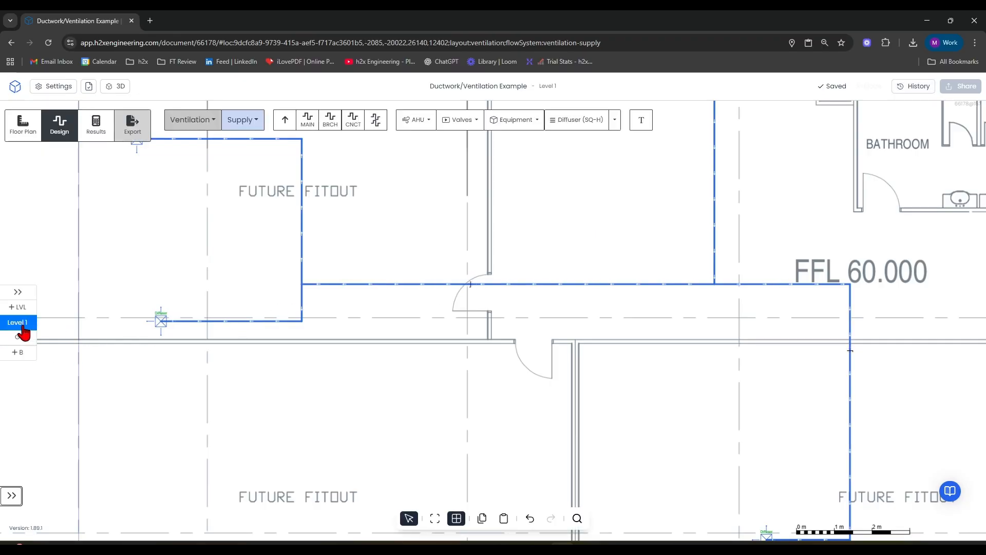
# - Place a balancing damper on each of the four office branch ducts on the ground floor
pyautogui.click(18, 338)
pyautogui.scroll(4, 417, 348)
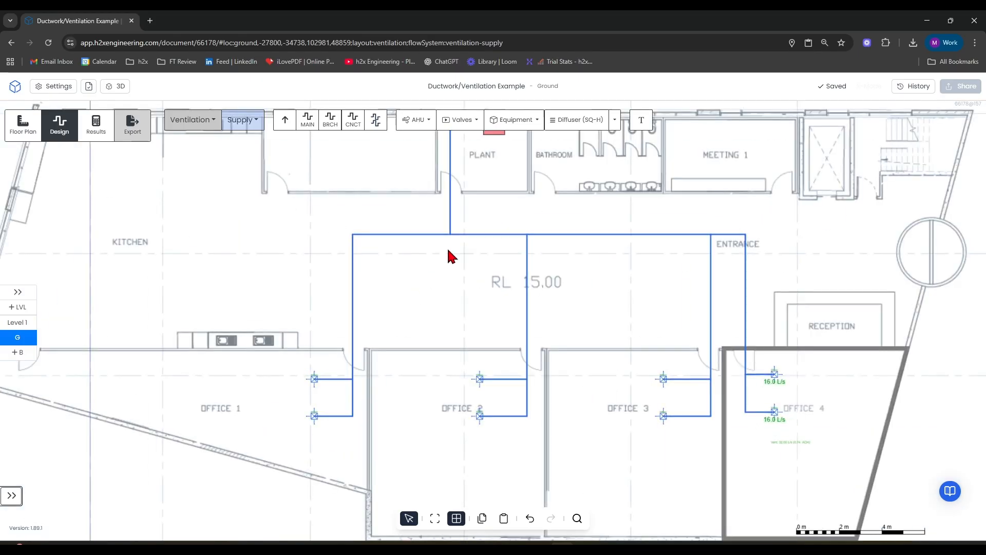
pyautogui.click(458, 119)
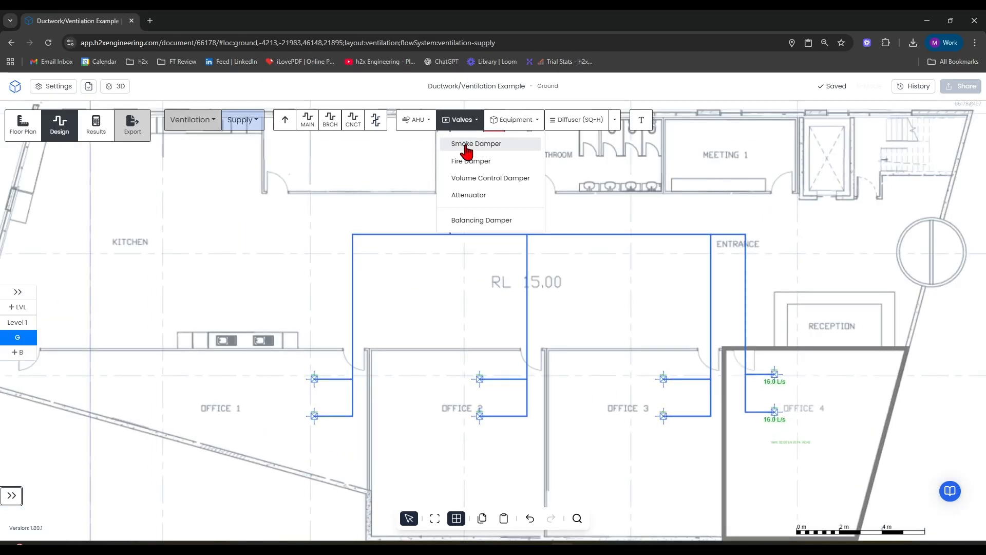
pyautogui.click(480, 220)
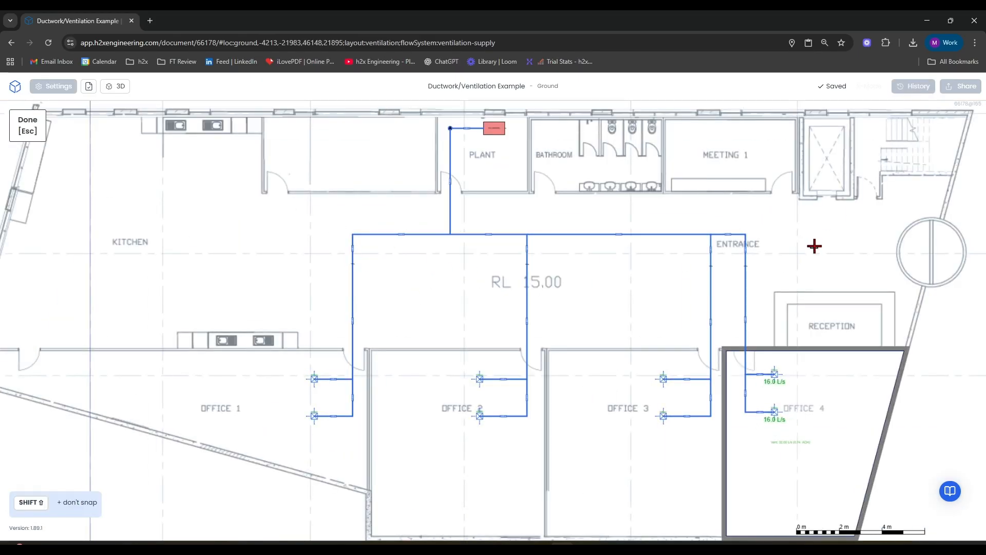
pyautogui.press('Escape')
pyautogui.scroll(-3, 819, 235)
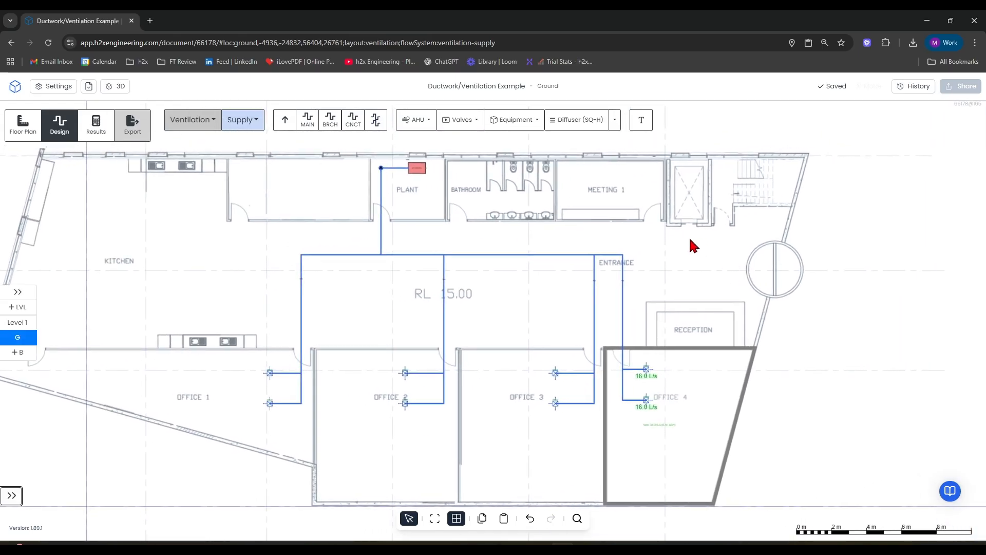
# - Calculate the ventilation results and examine the sizing details of the main duct leaving the plant room and the AHU's outlet duct
pyautogui.click(98, 127)
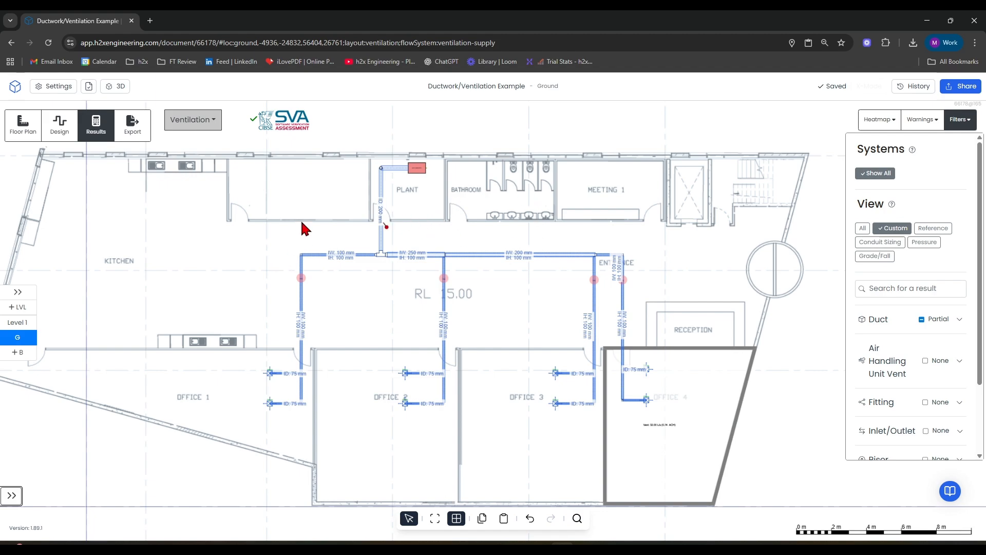
pyautogui.scroll(8, 359, 208)
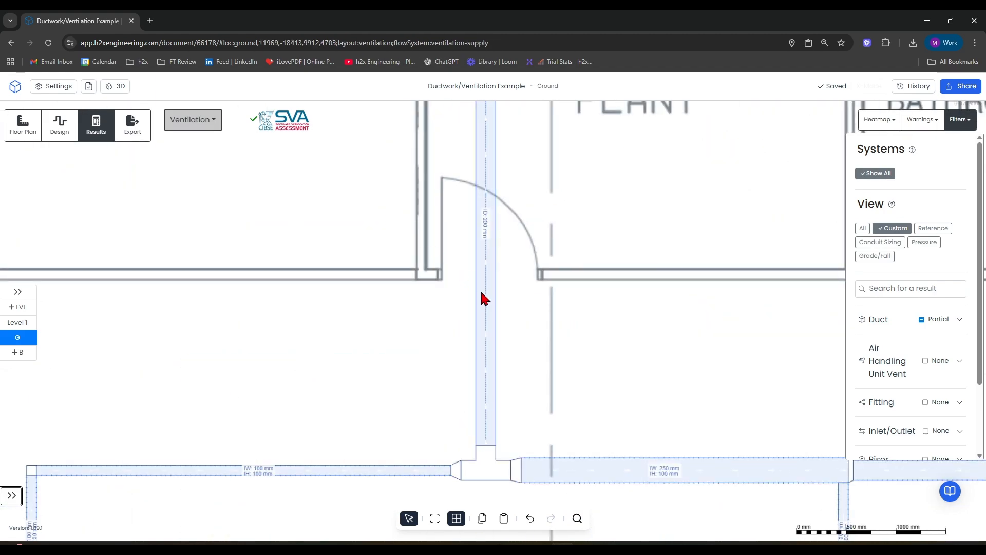
pyautogui.moveTo(486, 305)
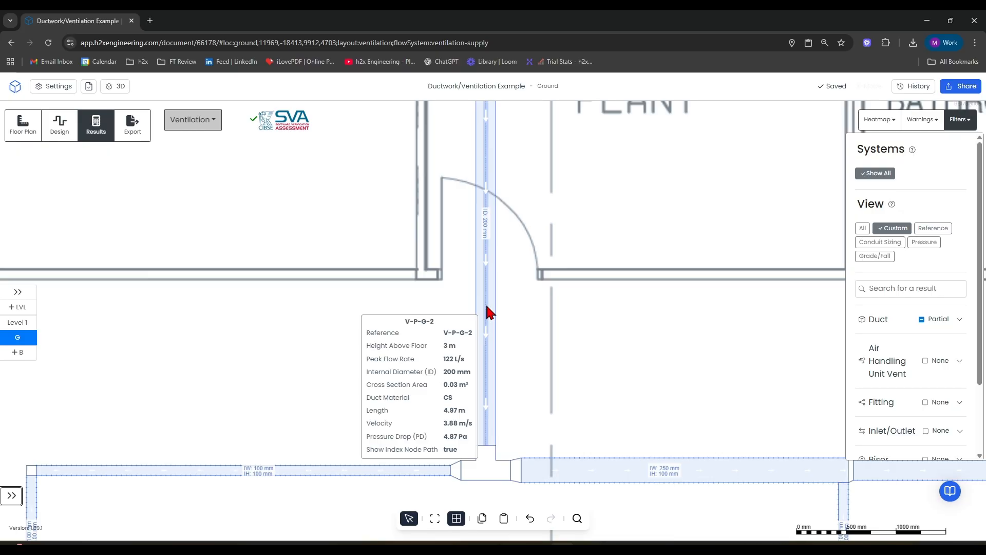
pyautogui.scroll(-5, 486, 308)
pyautogui.moveTo(534, 221); pyautogui.dragTo(527, 269)
pyautogui.scroll(4, 521, 246)
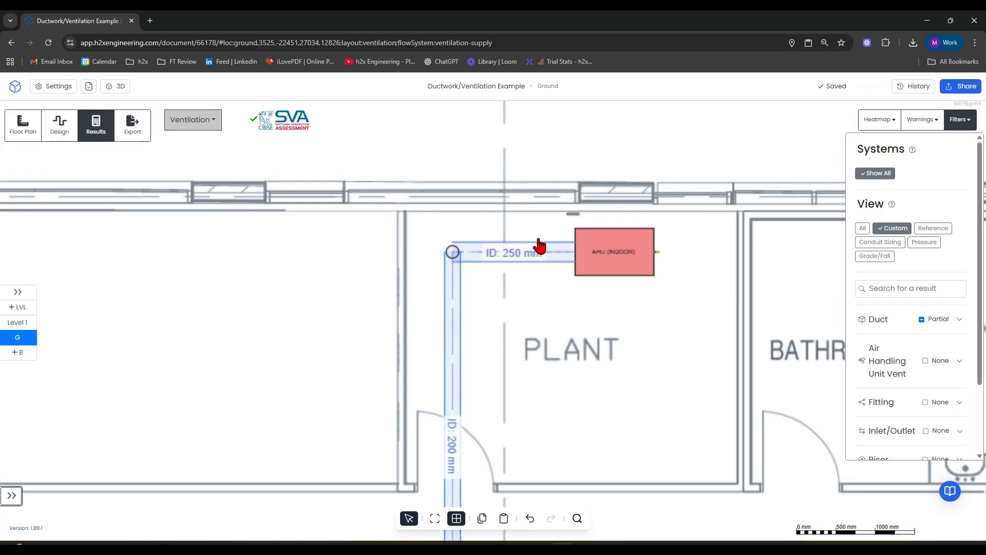
pyautogui.scroll(3, 539, 243)
pyautogui.moveTo(577, 280)
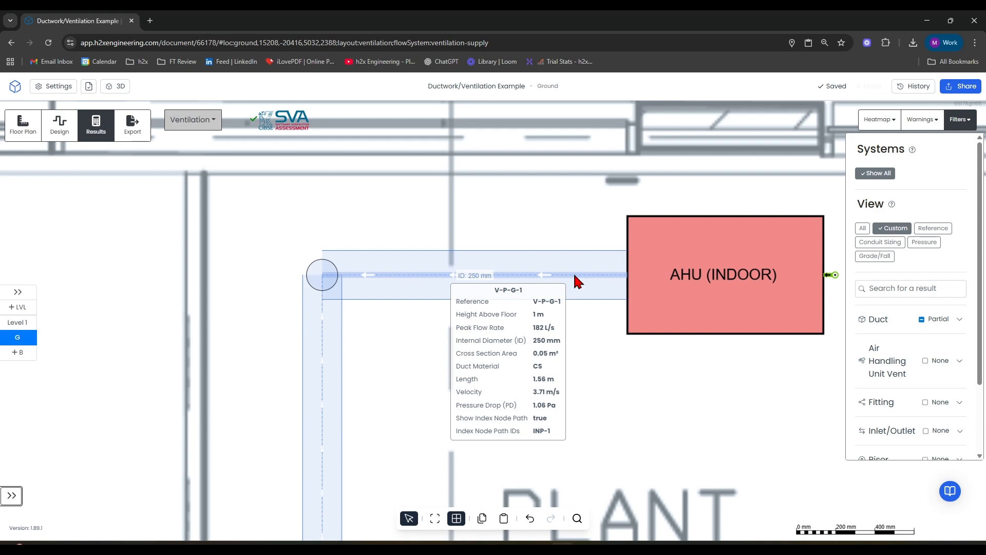
# - In the Supply system's duct sizing settings, set the material of risers, mains, branches and connections to Galvanised Steel
pyautogui.scroll(-10, 573, 272)
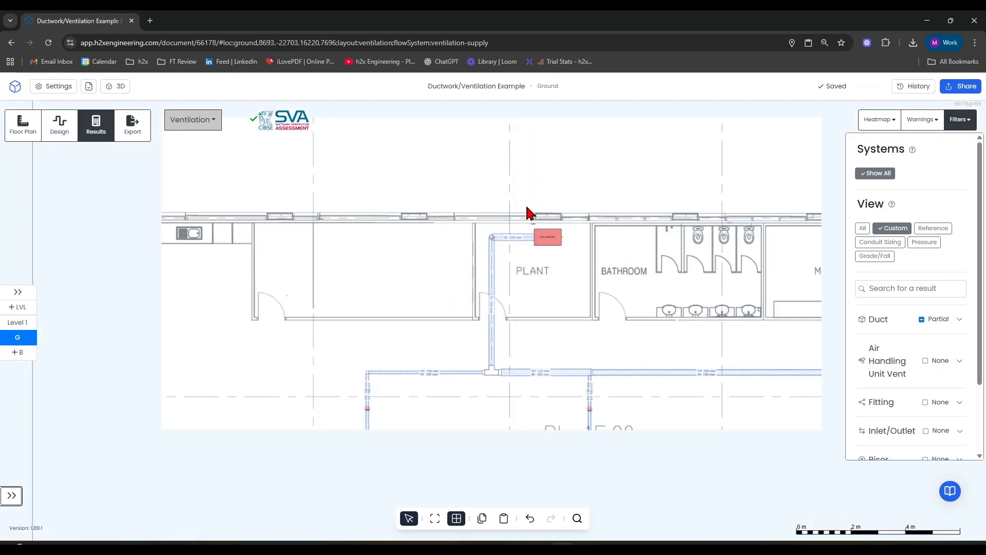
pyautogui.moveTo(350, 138); pyautogui.dragTo(312, 124)
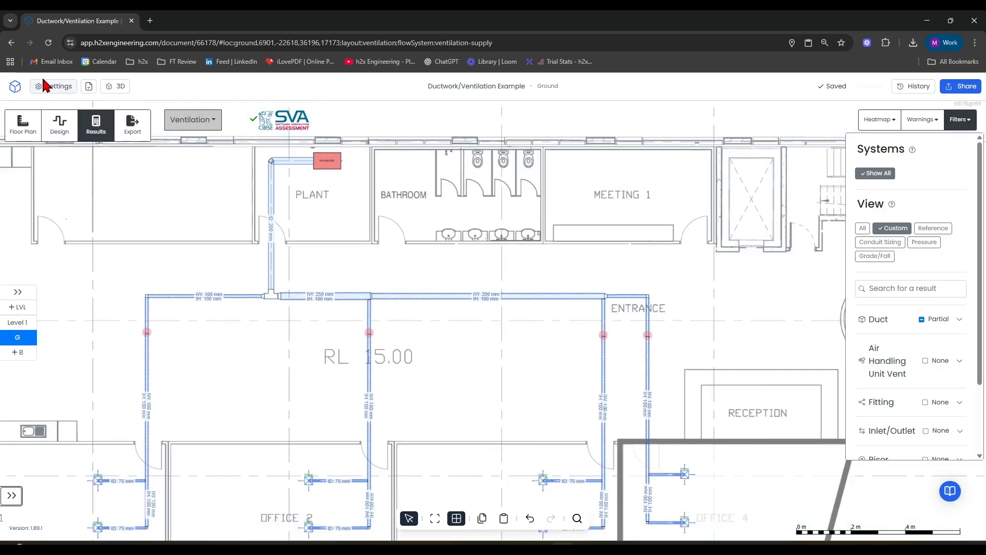
pyautogui.click(57, 86)
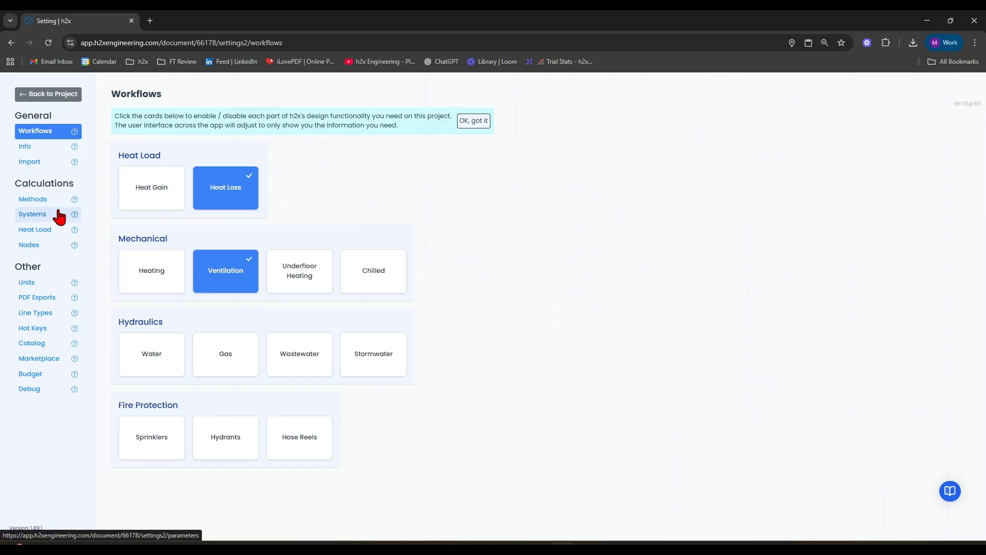
pyautogui.click(59, 214)
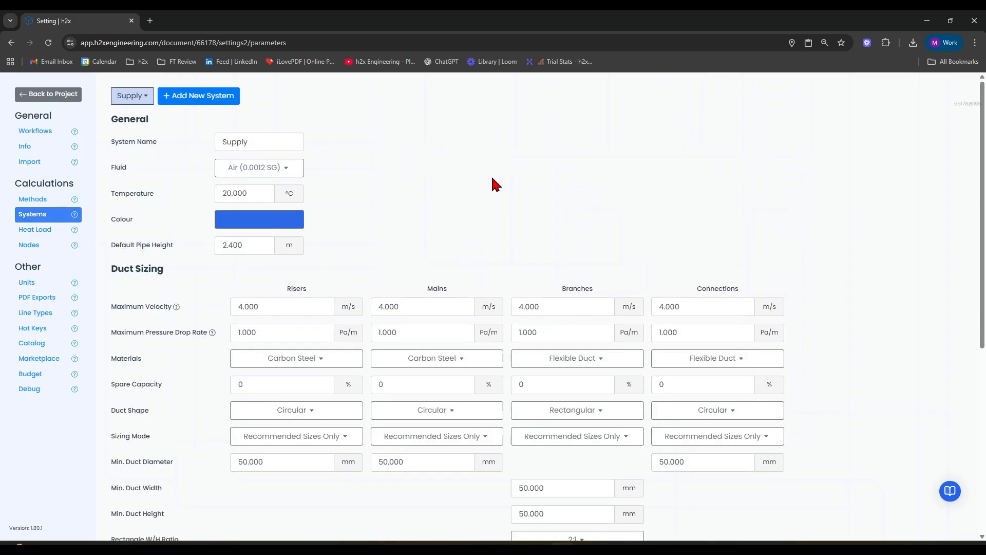
pyautogui.click(254, 358)
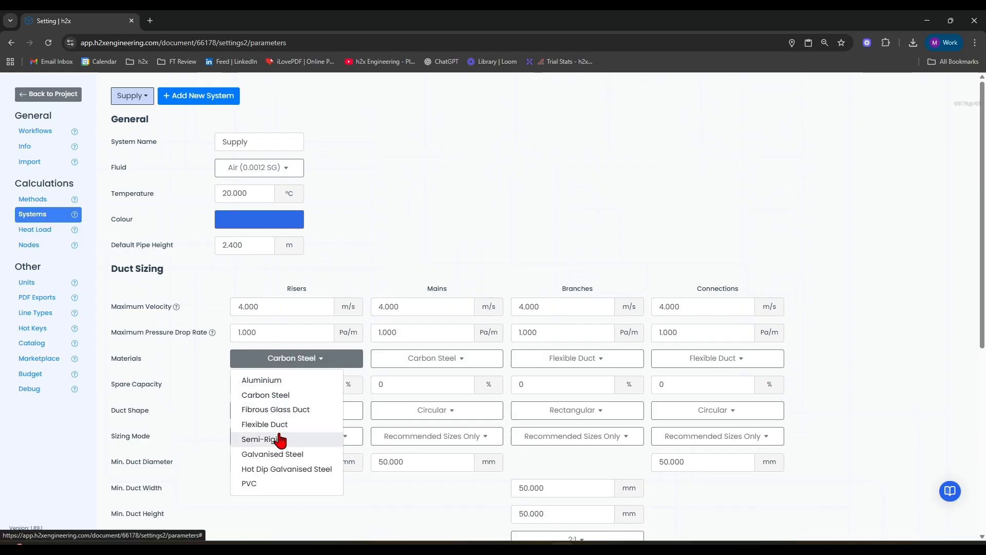
pyautogui.click(257, 455)
pyautogui.click(436, 360)
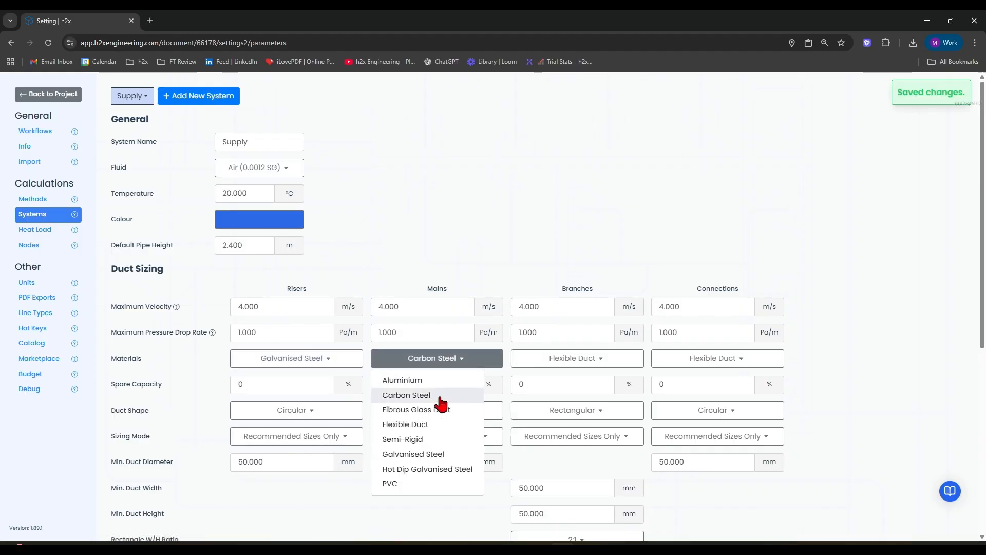
pyautogui.click(436, 454)
pyautogui.click(575, 358)
pyautogui.click(572, 454)
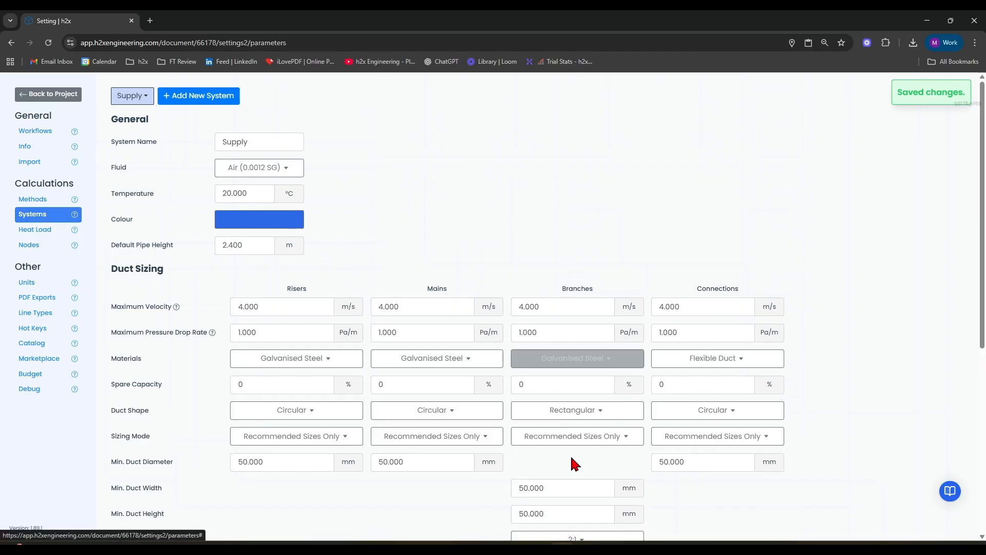
pyautogui.click(713, 362)
pyautogui.click(694, 454)
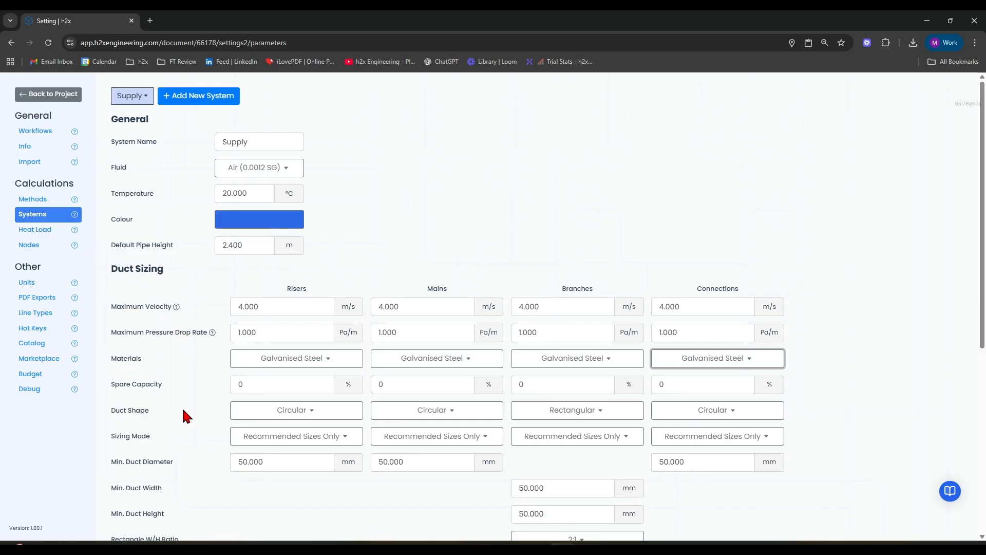
# - Set the Supply system's duct shape to Circular for branches and to Rectangular for mains and risers
pyautogui.click(560, 411)
pyautogui.click(569, 433)
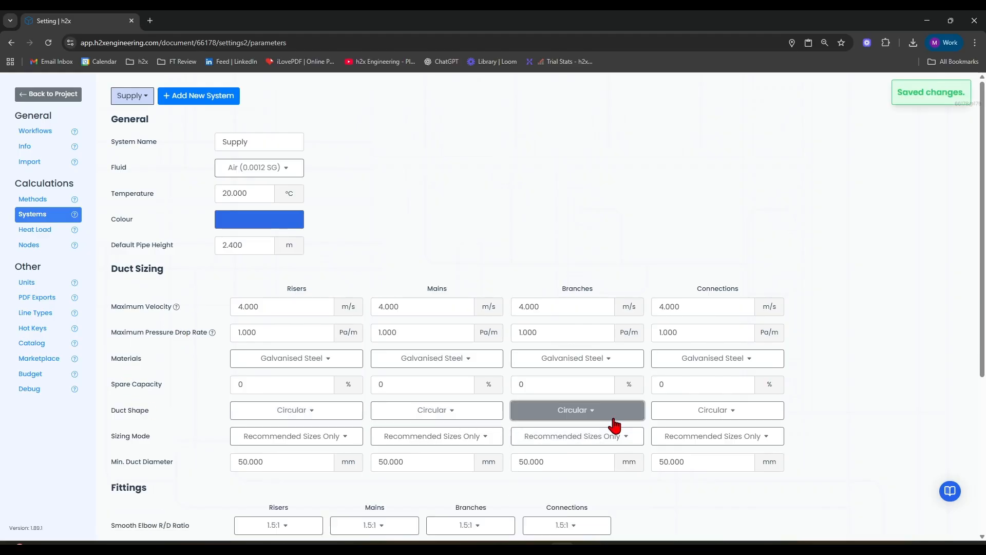
pyautogui.click(465, 414)
pyautogui.click(408, 447)
pyautogui.click(290, 413)
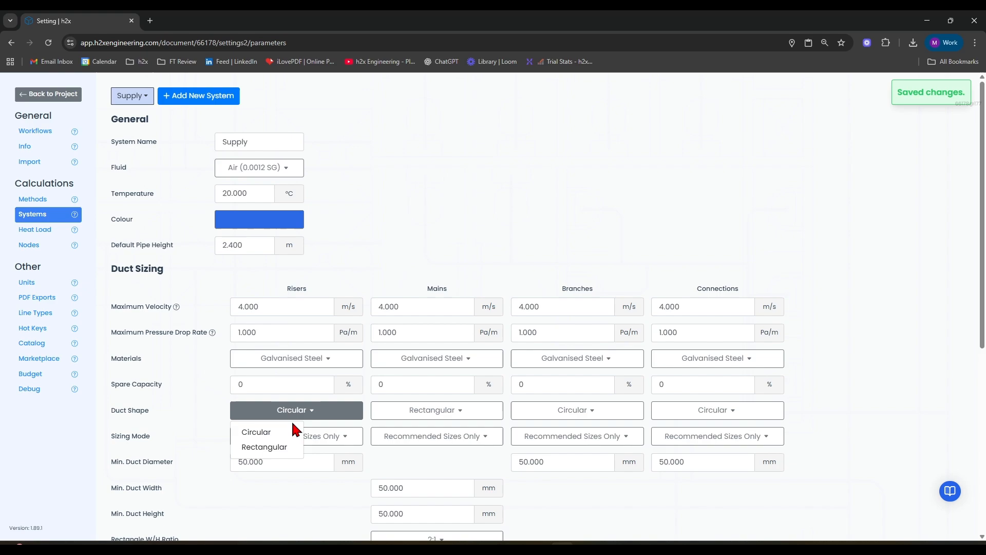
pyautogui.click(285, 448)
# - Set the circular elbows fitting type to Smooth for risers, mains, branches and connections
pyautogui.scroll(-2, 286, 451)
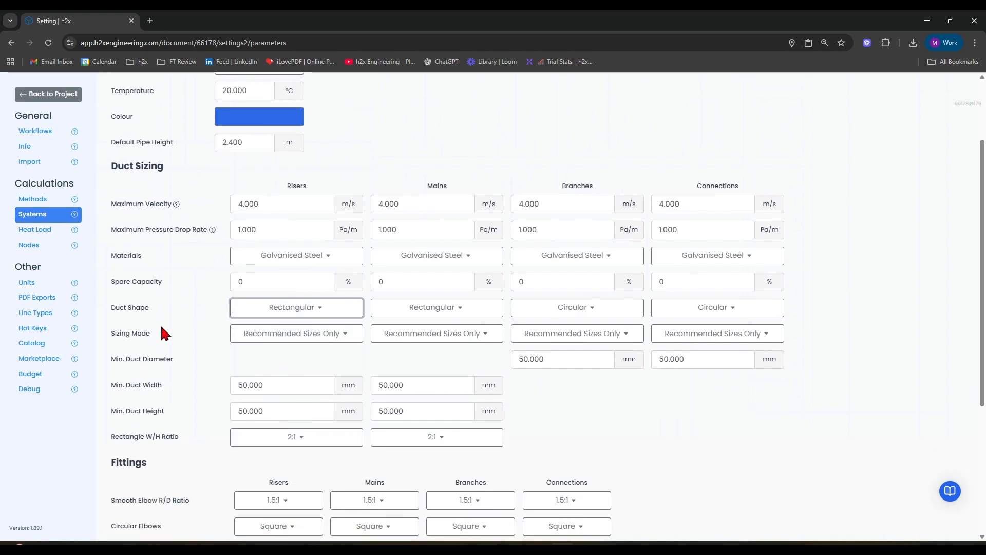
pyautogui.scroll(-2, 167, 388)
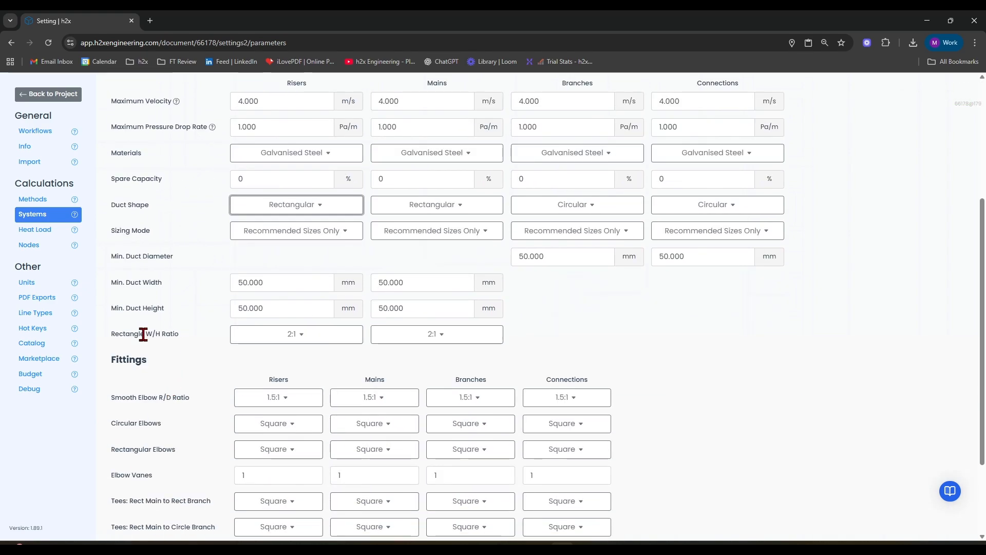
pyautogui.scroll(-2, 174, 341)
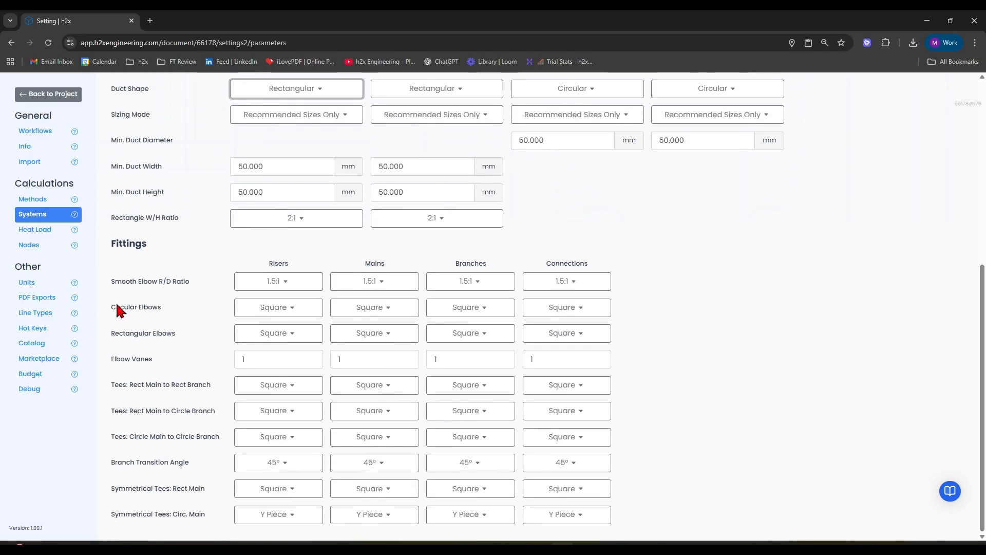
pyautogui.click(254, 308)
pyautogui.click(254, 358)
pyautogui.click(367, 308)
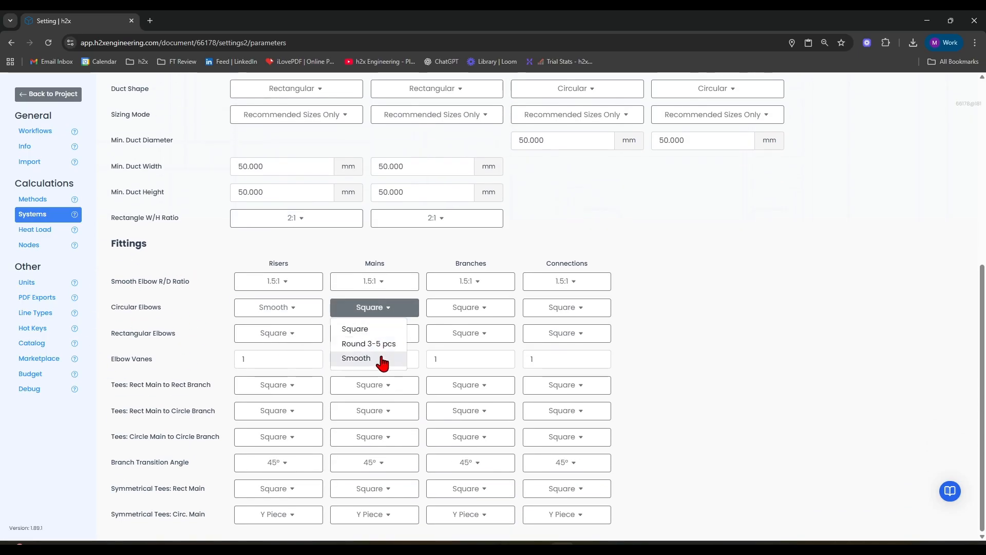
pyautogui.click(383, 360)
pyautogui.click(462, 308)
pyautogui.click(462, 358)
pyautogui.click(604, 314)
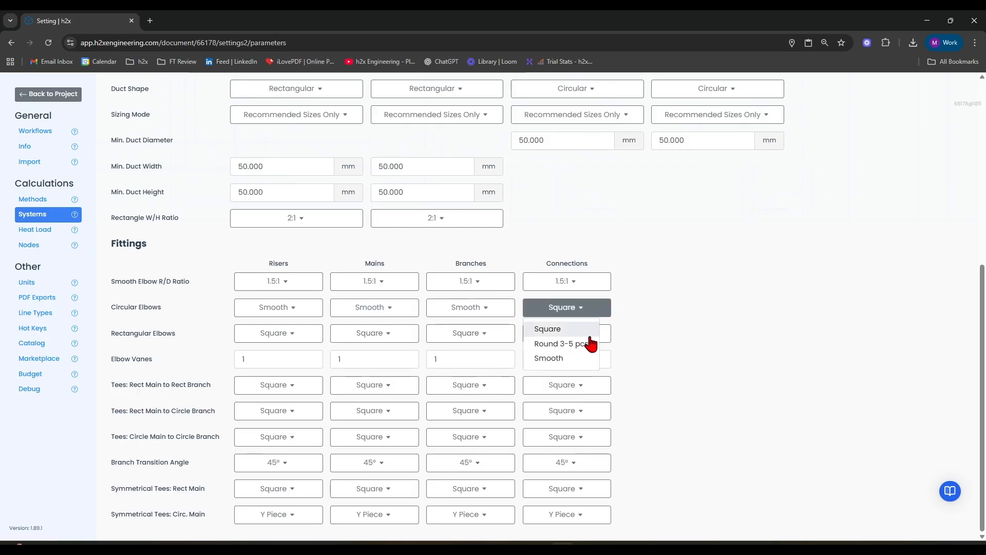
pyautogui.click(552, 358)
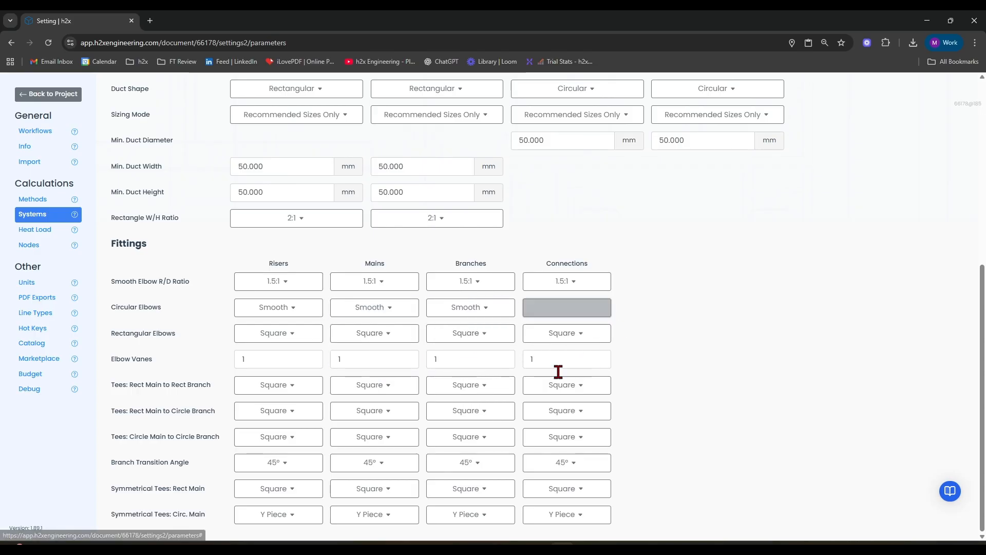
# - Set the rectangular main to circular branch tees to Shoe for risers, mains, branches and connections
pyautogui.click(251, 414)
pyautogui.click(280, 447)
pyautogui.click(359, 414)
pyautogui.click(372, 448)
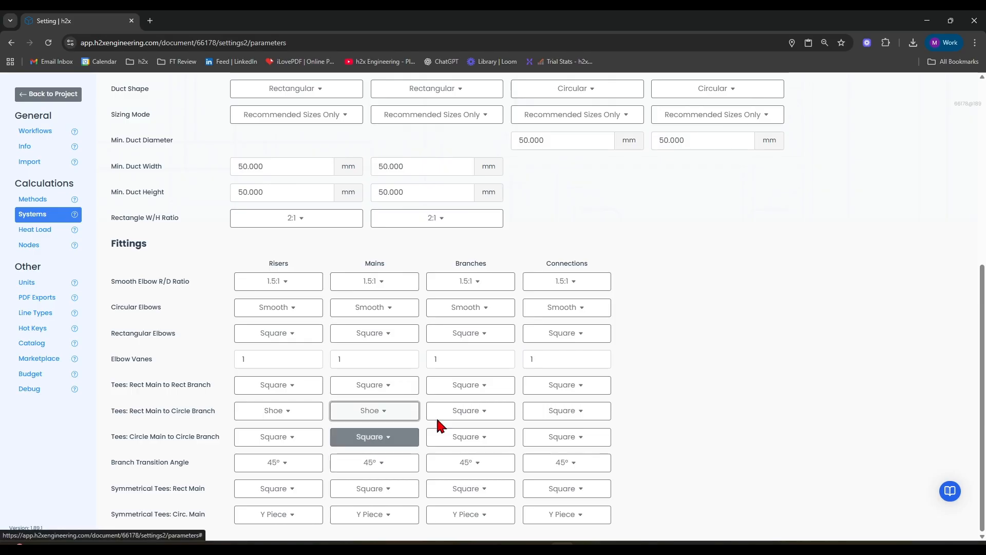
pyautogui.click(442, 411)
pyautogui.click(467, 448)
pyautogui.click(550, 413)
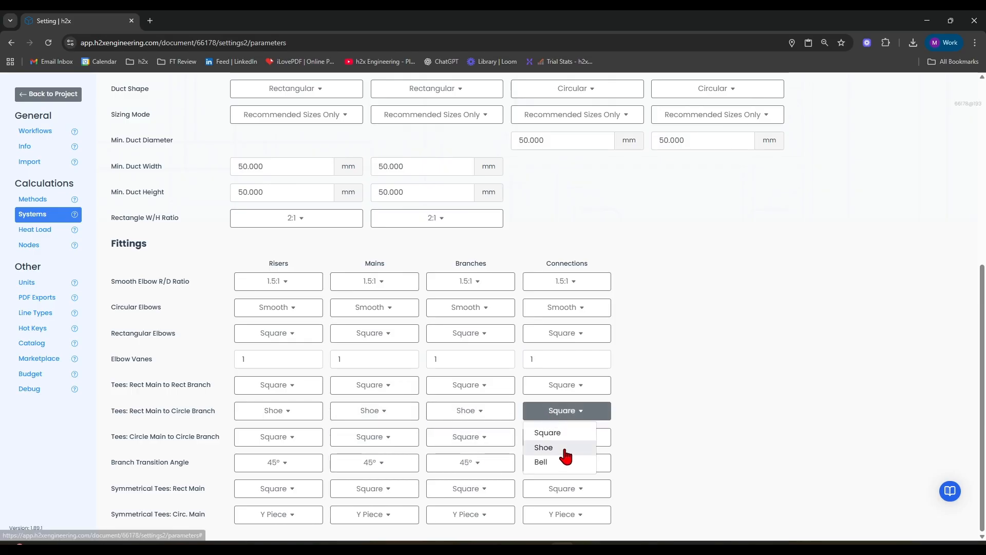
pyautogui.click(565, 448)
# - Return to the project, let the results recalculate, and examine the new ground-floor duct sizes and the indoor AHU's results
pyautogui.click(51, 96)
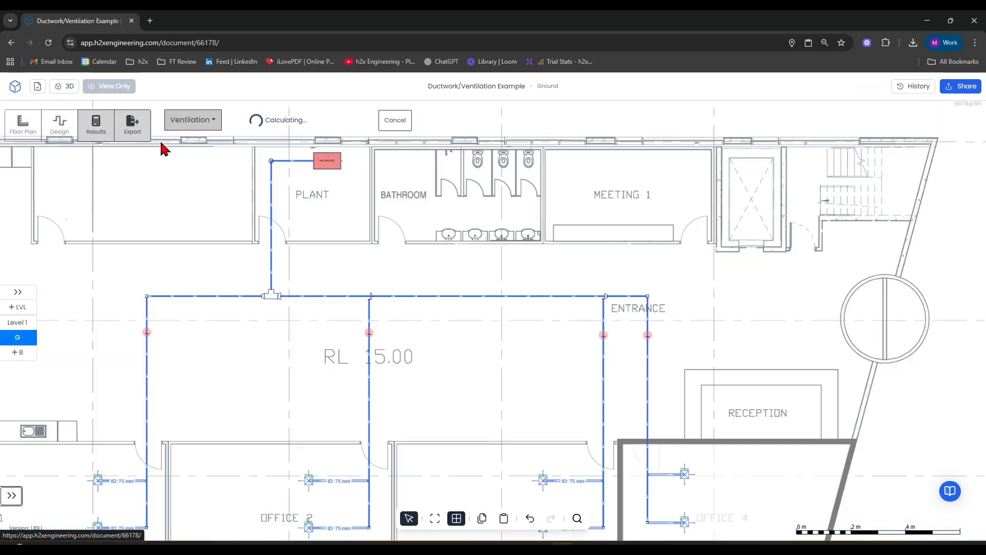
pyautogui.scroll(-2, 350, 168)
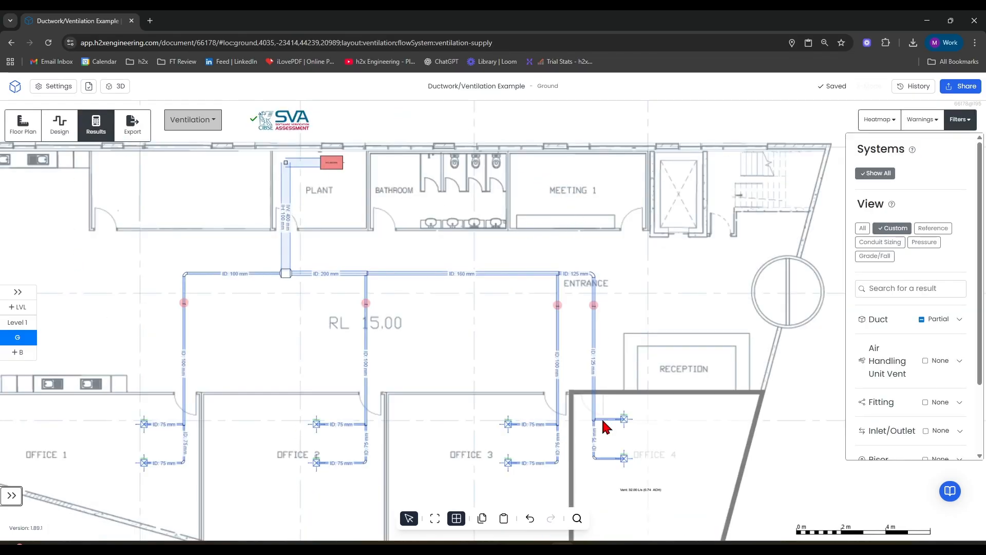
pyautogui.scroll(4, 227, 161)
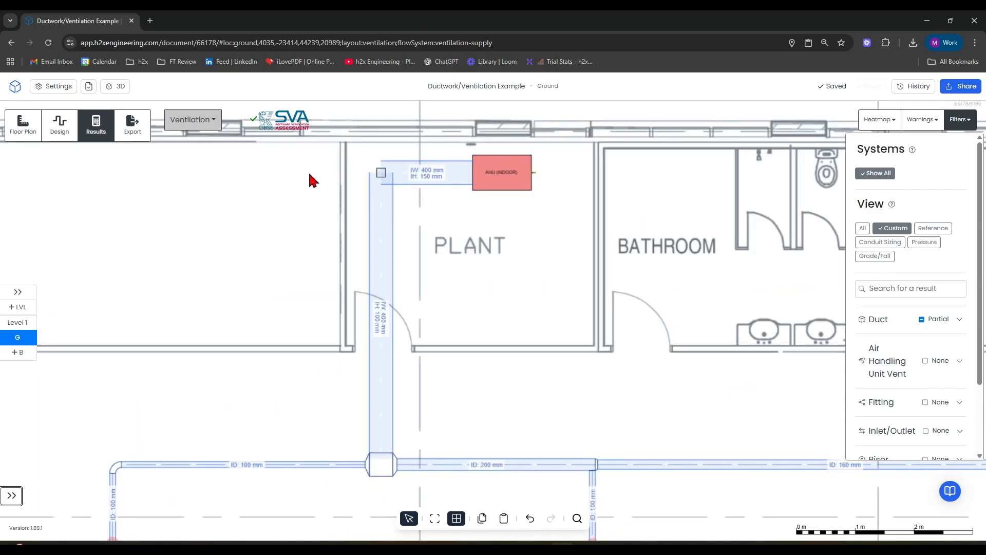
pyautogui.moveTo(520, 178)
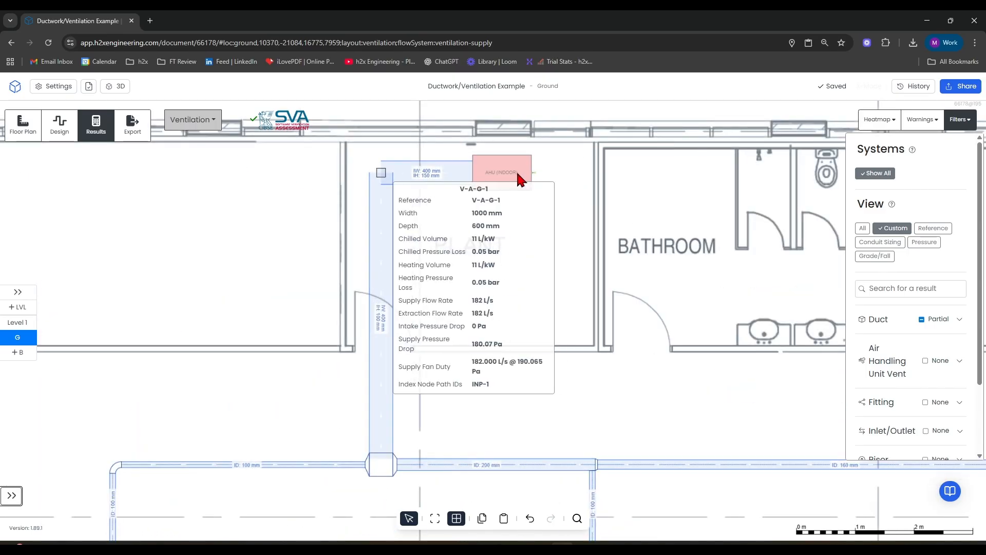